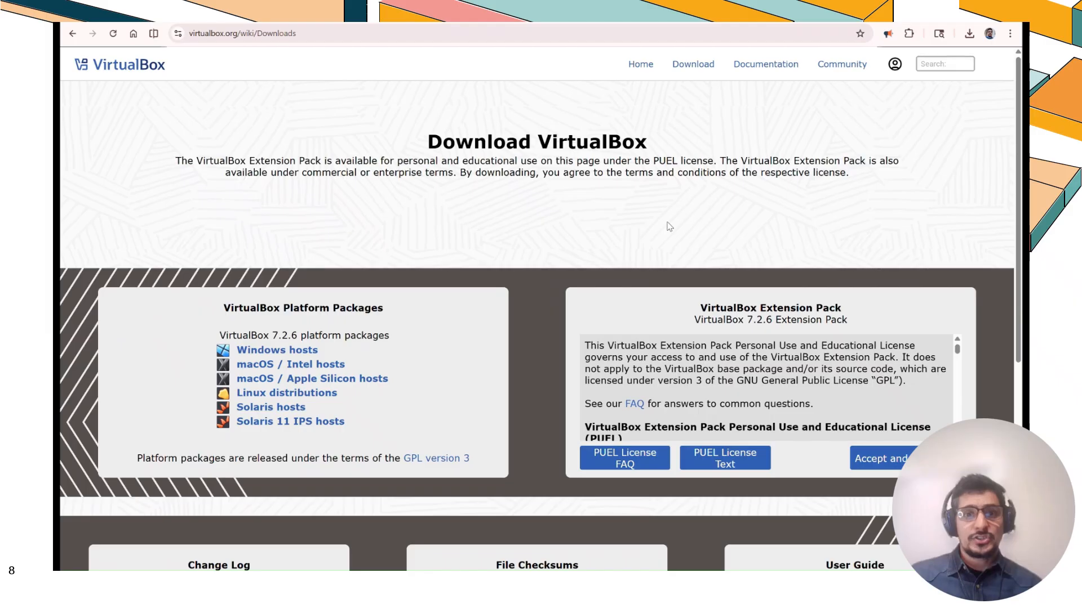
Download the Windows hosts package and run the installer, accepting the license agreement and keeping the default features
left_click(308, 349)
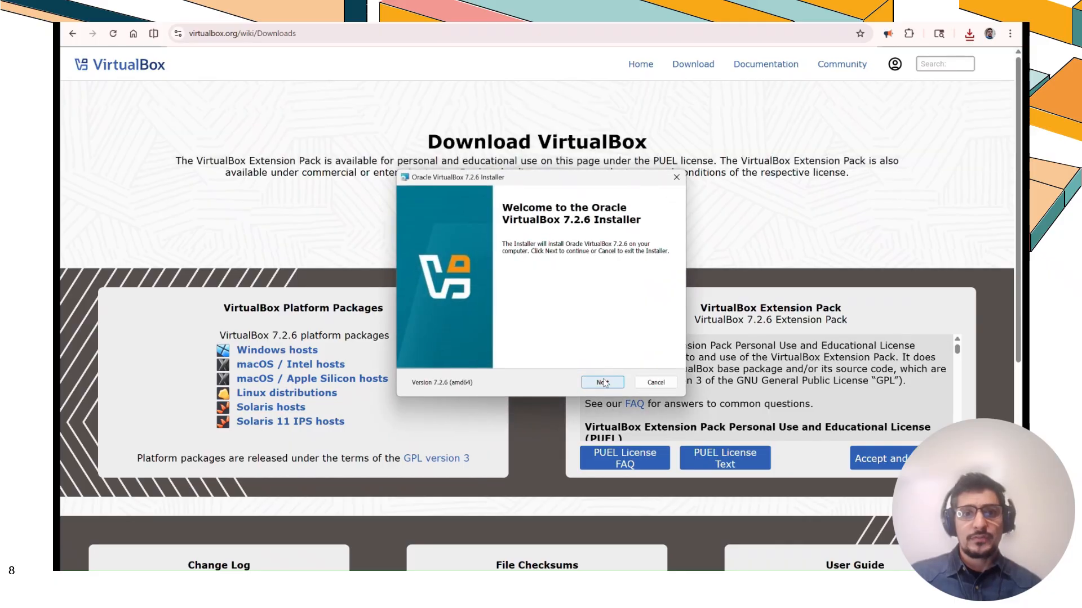
left_click(603, 383)
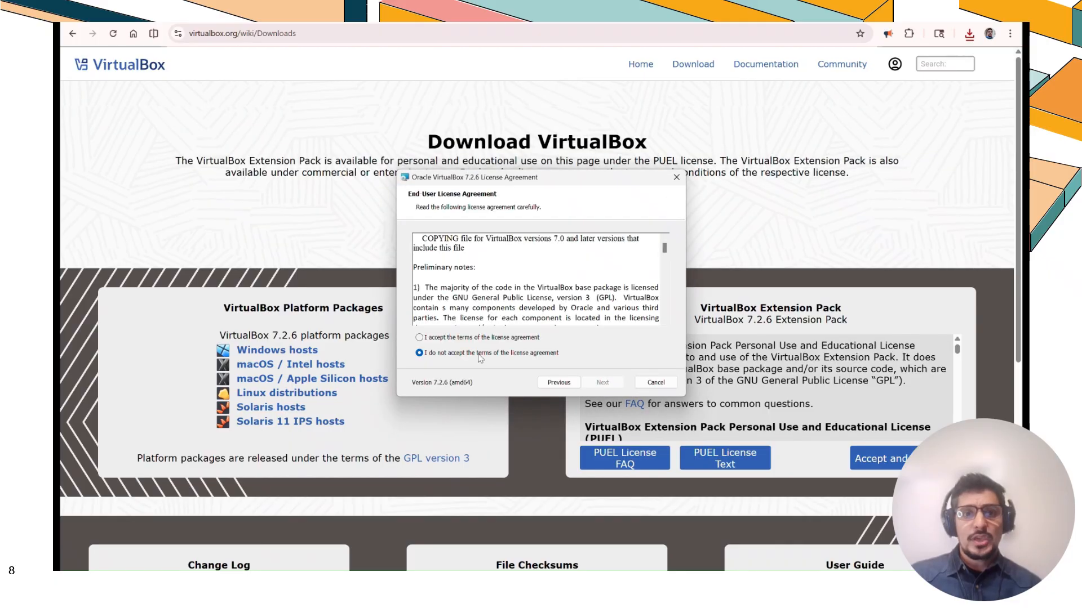
left_click(419, 338)
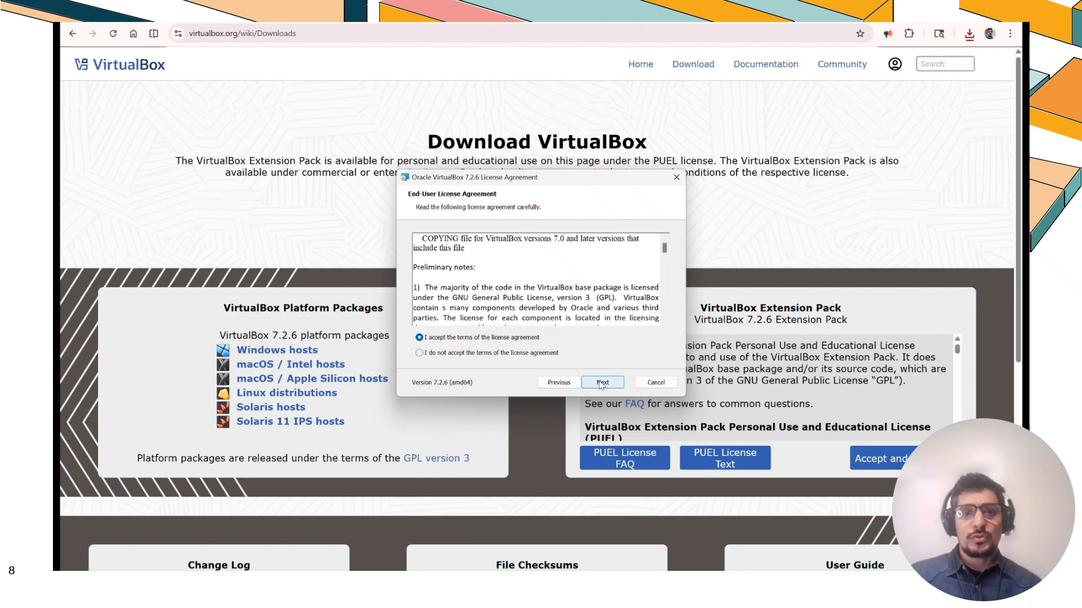
left_click(602, 383)
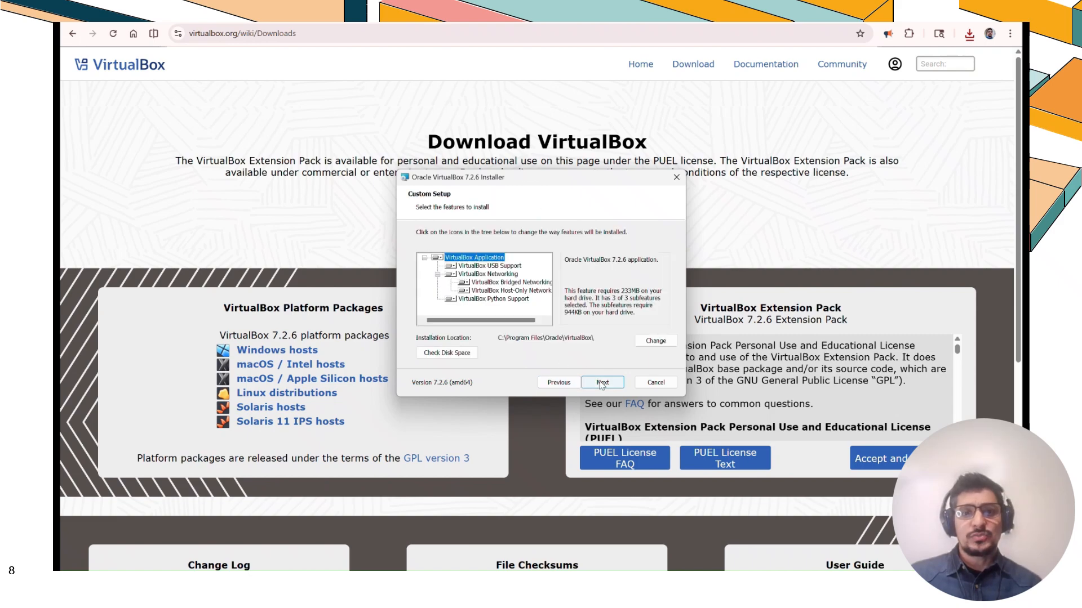
left_click(603, 383)
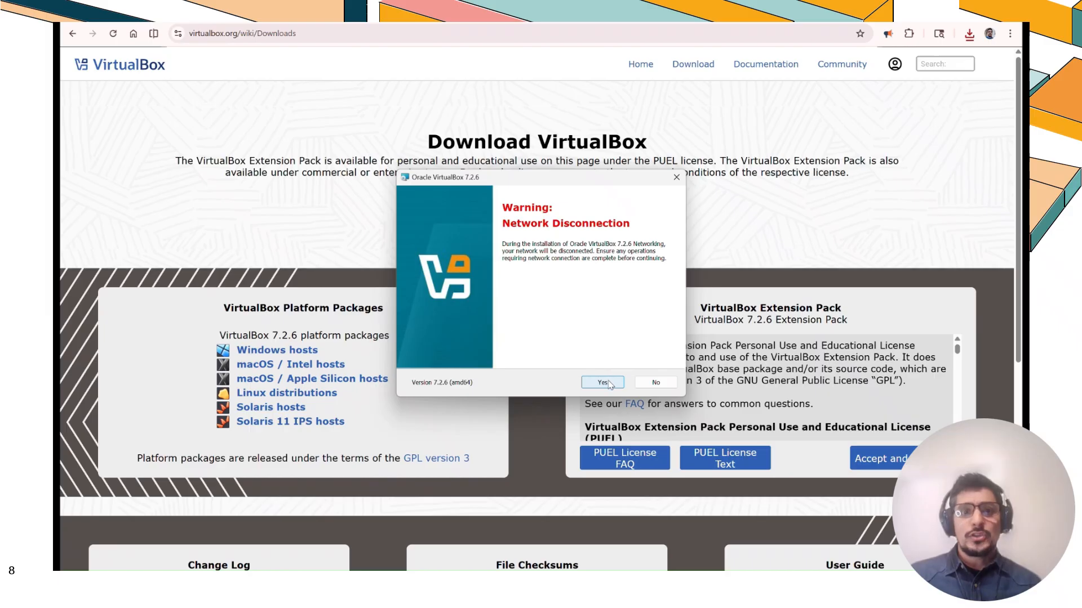
Accept the network disconnection and missing dependencies prompts, keep the default startup options, and install VirtualBox
left_click(602, 383)
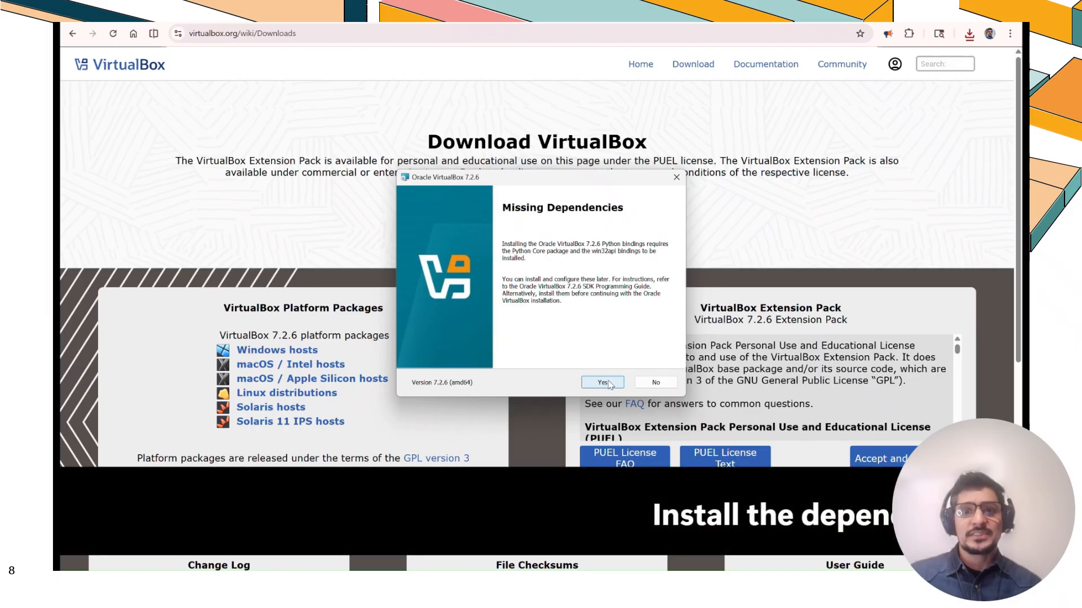
left_click(608, 383)
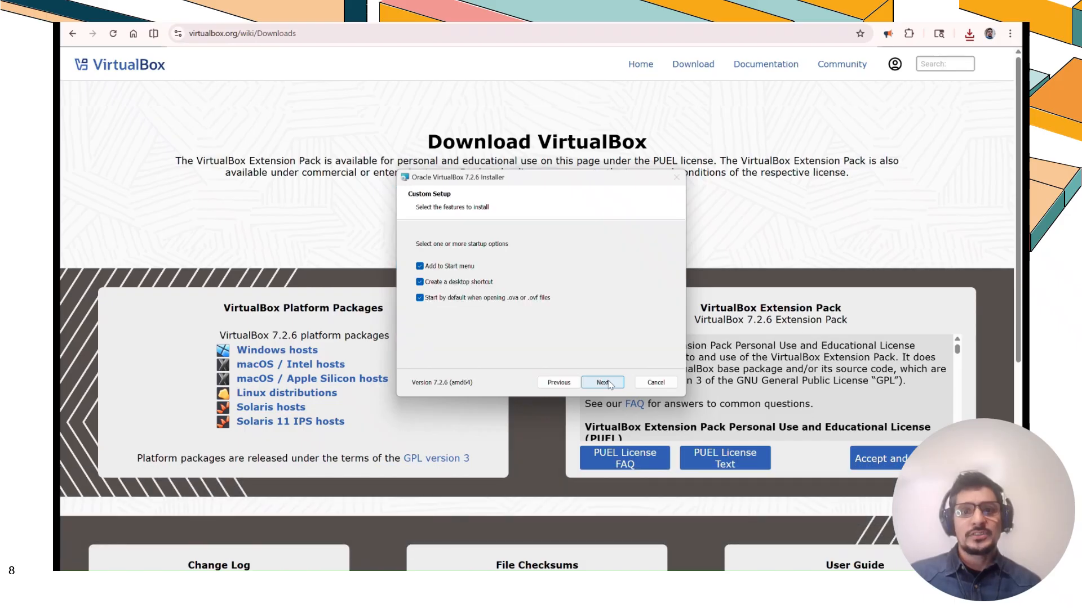
left_click(608, 383)
left_click(605, 384)
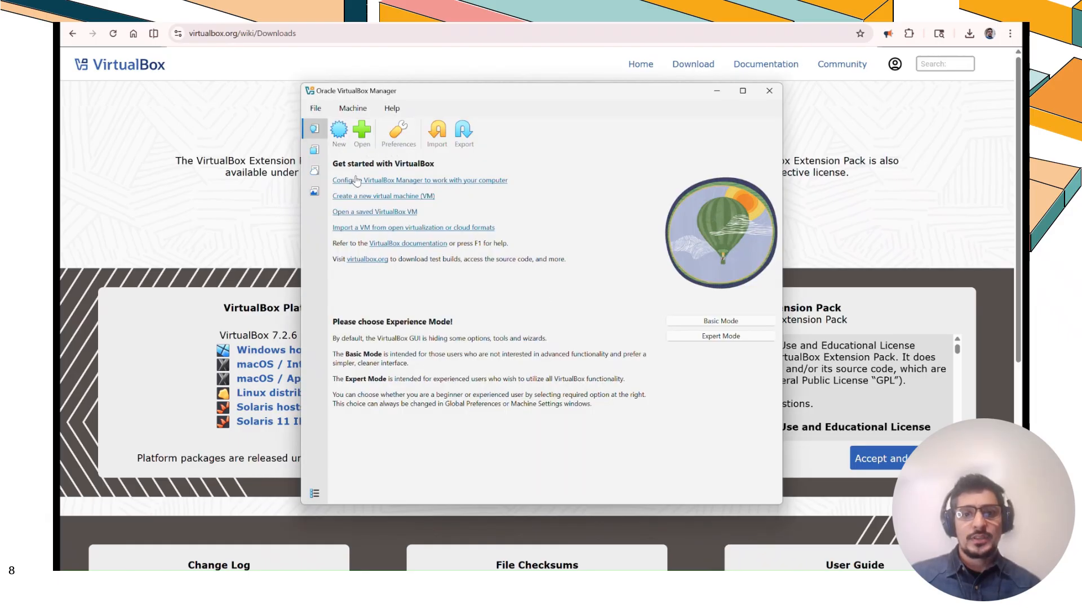
Open the About VirtualBox window from the Help menu
left_click(392, 108)
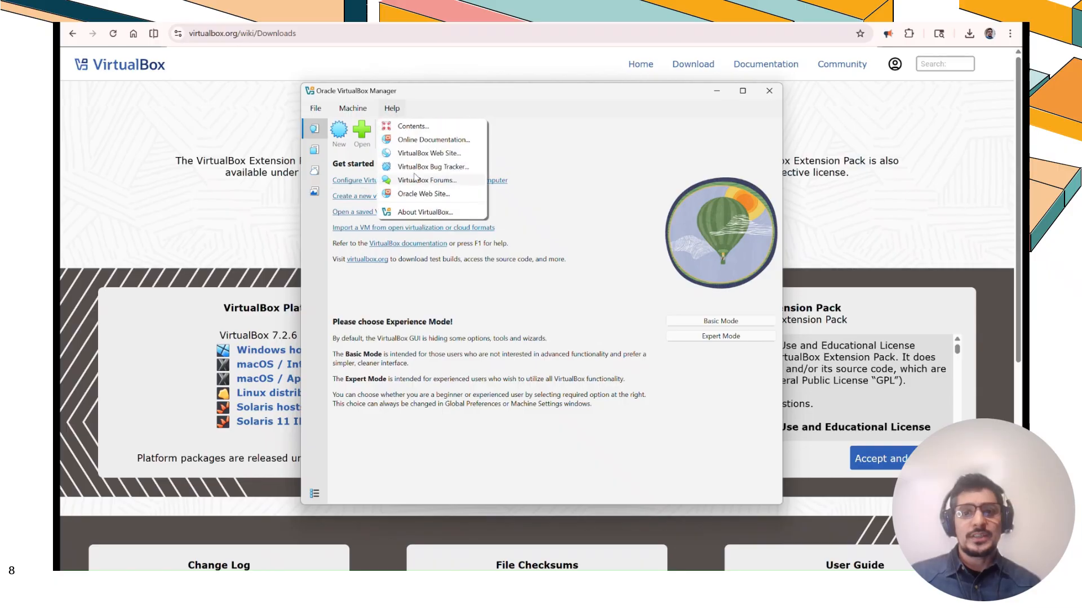
left_click(424, 213)
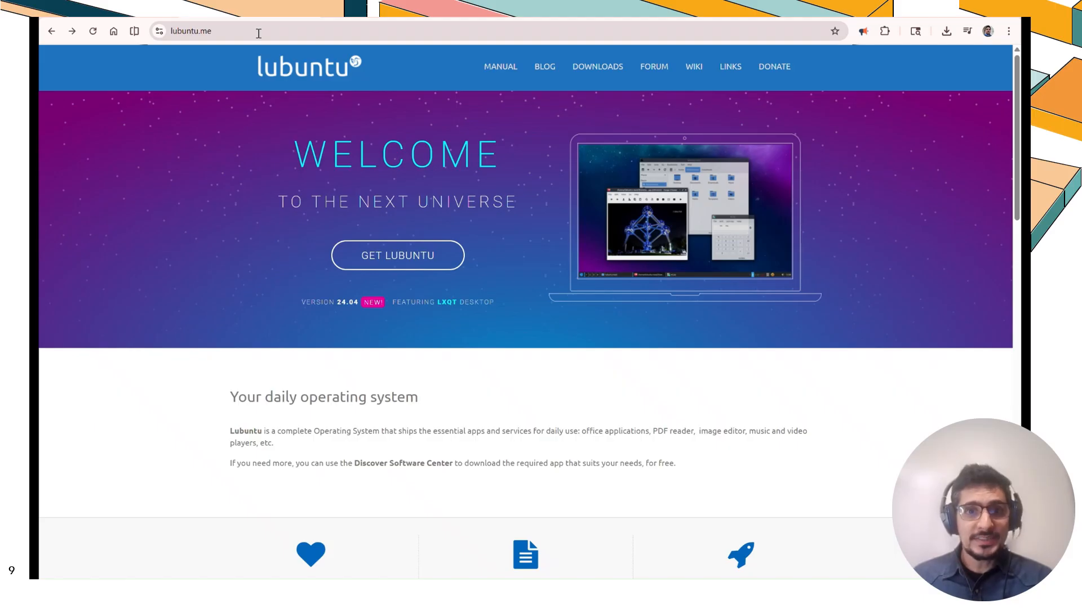
left_click(258, 34)
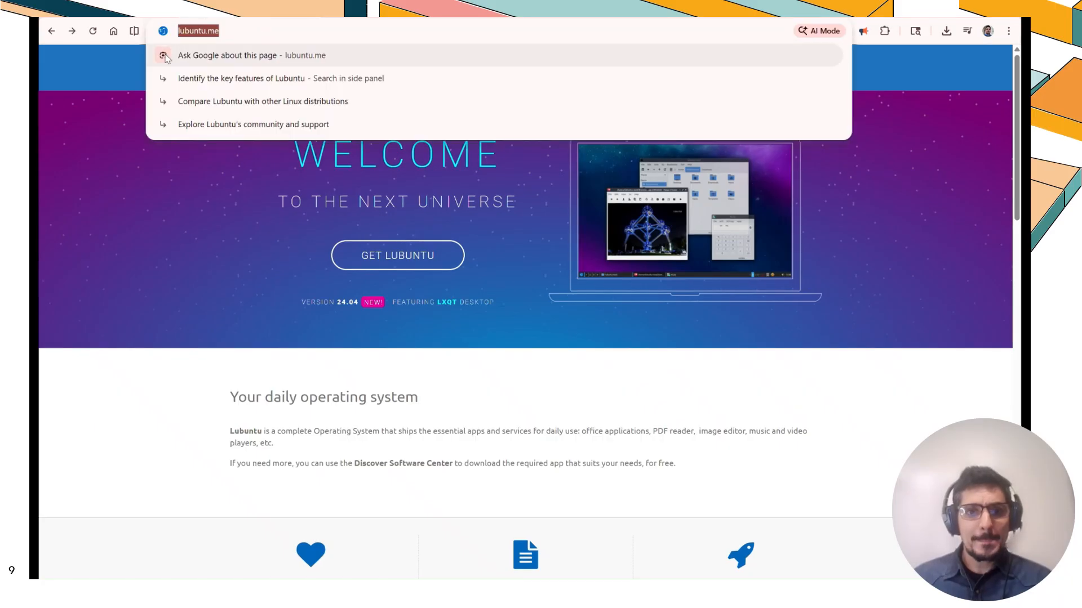
left_click(124, 73)
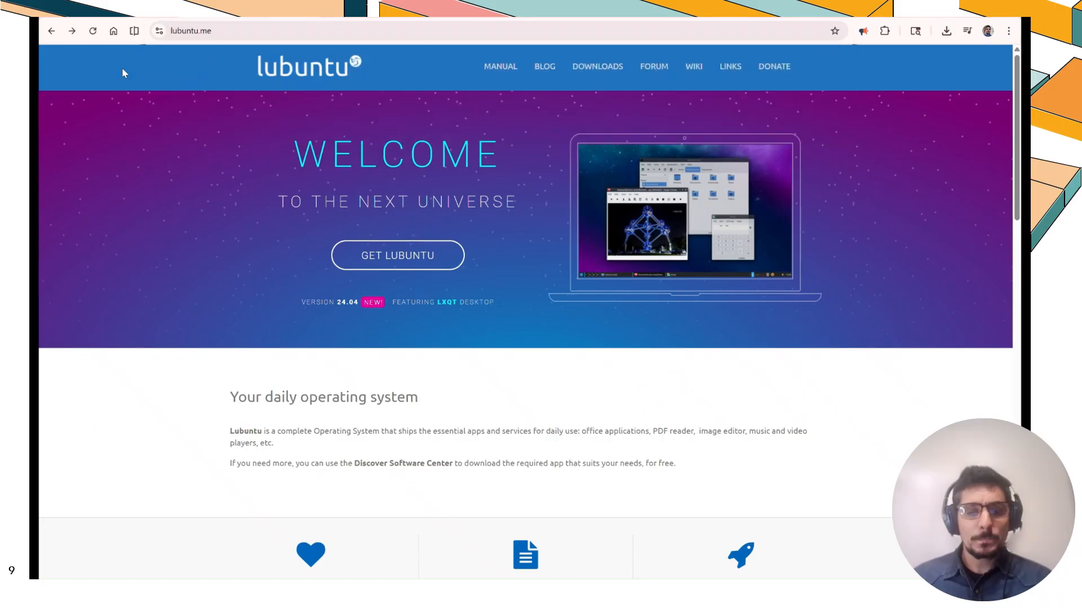
left_click(430, 255)
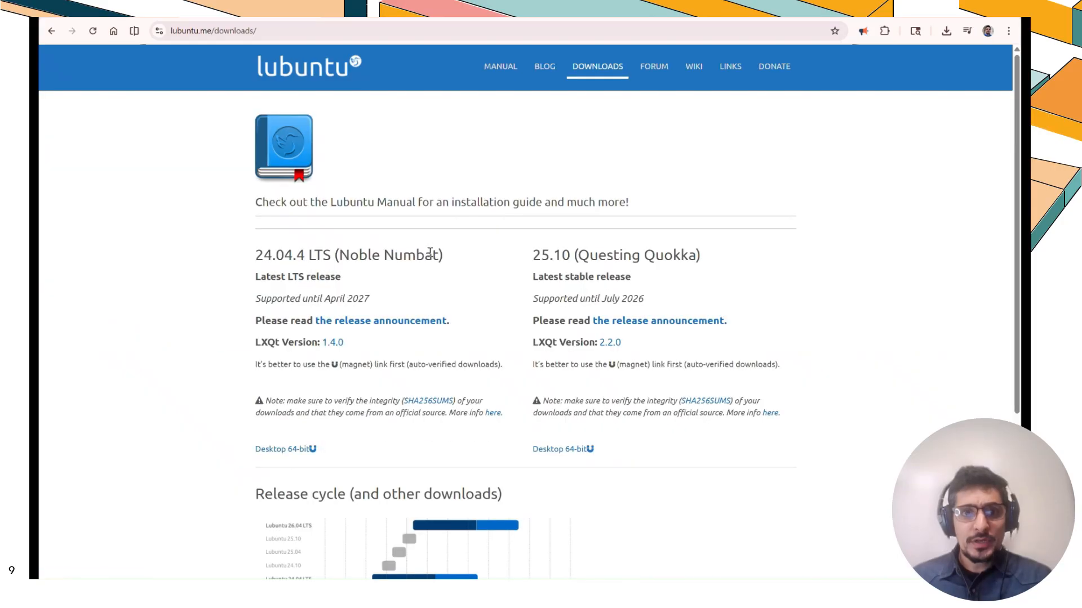
left_click_drag(445, 257, 251, 259)
left_click(242, 263)
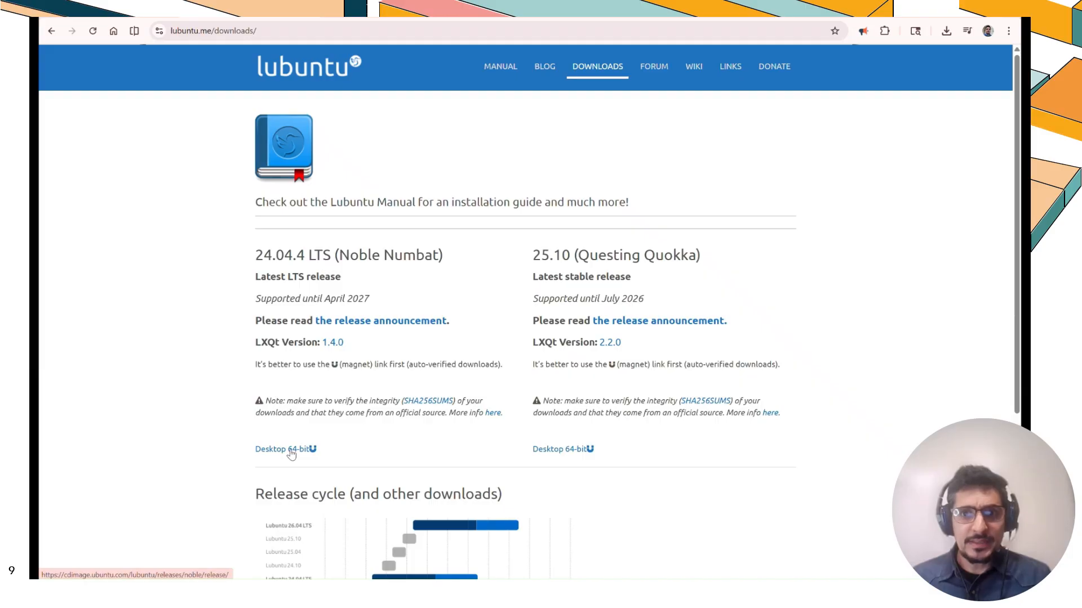
key("alt+Left")
Open the Lubuntu downloads page and follow the Desktop 64-bit link for the 24.04.4 LTS (Noble Numbat) release
left_click(258, 33)
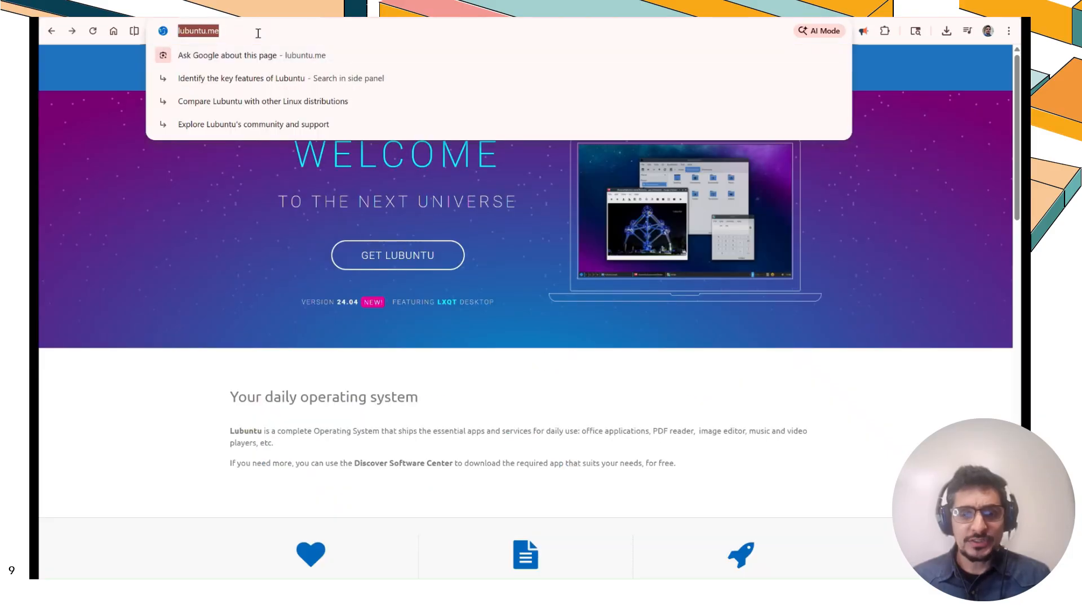
left_click(121, 68)
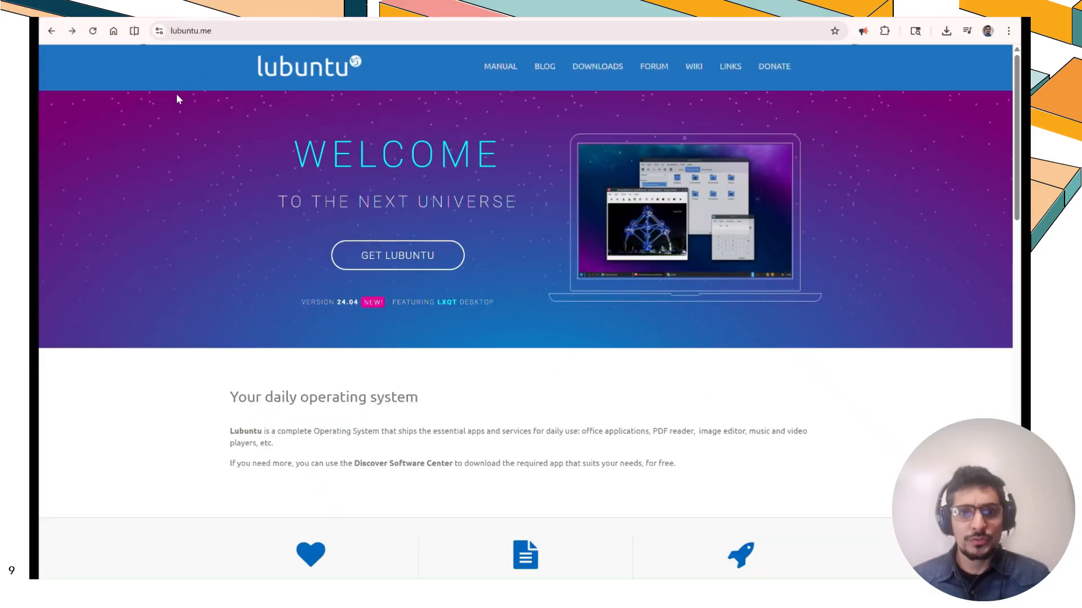
left_click(430, 255)
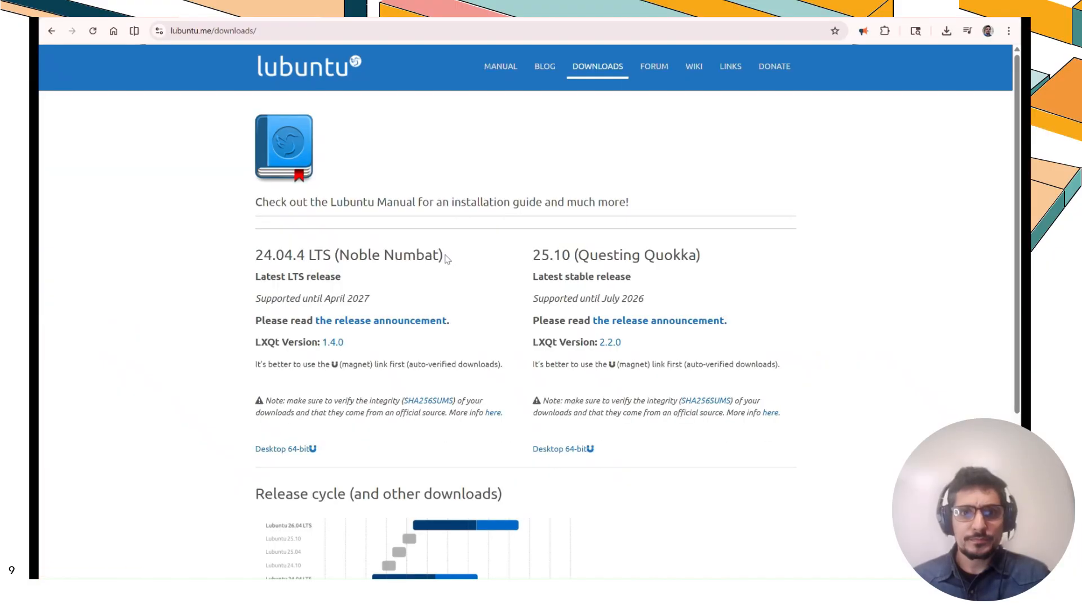
left_click_drag(444, 258, 254, 258)
left_click(239, 262)
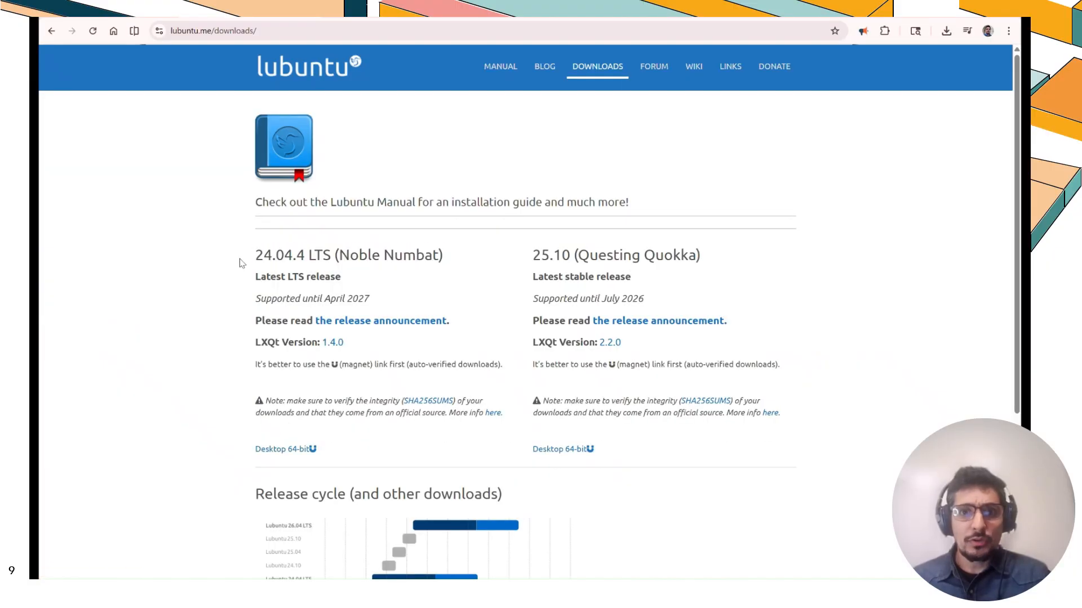
left_click(291, 452)
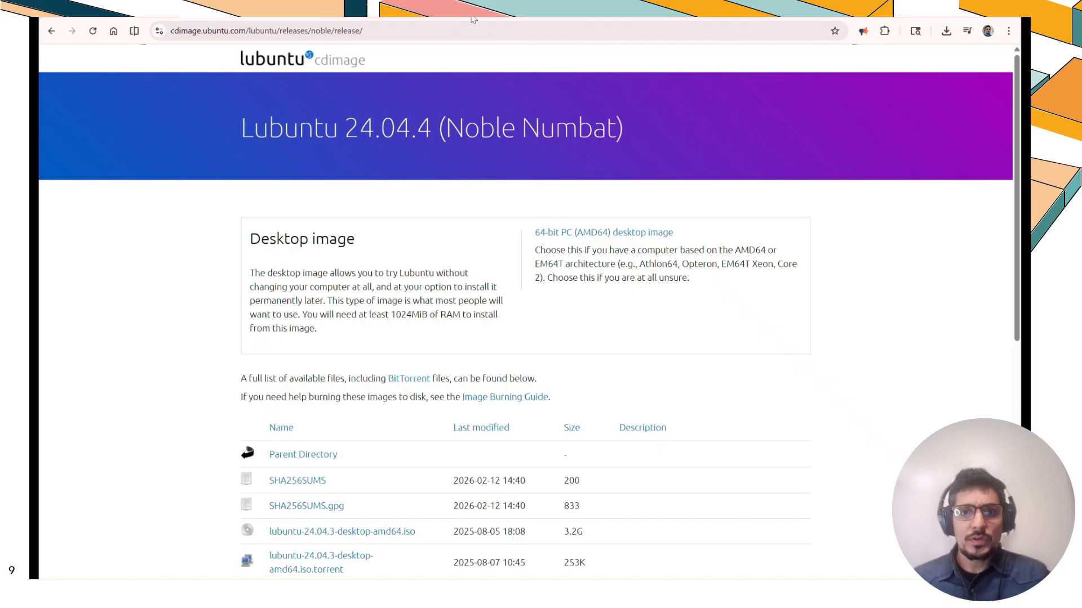
Check the browser's recent download history for the Lubuntu 24.04.4 desktop ISO
left_click(946, 31)
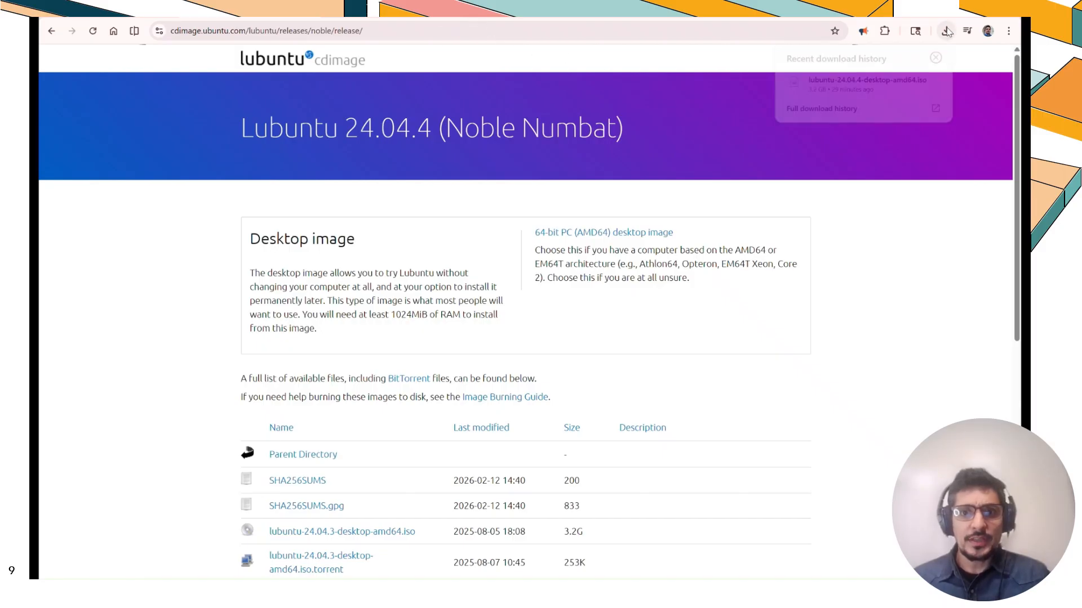
mouse_move(892, 83)
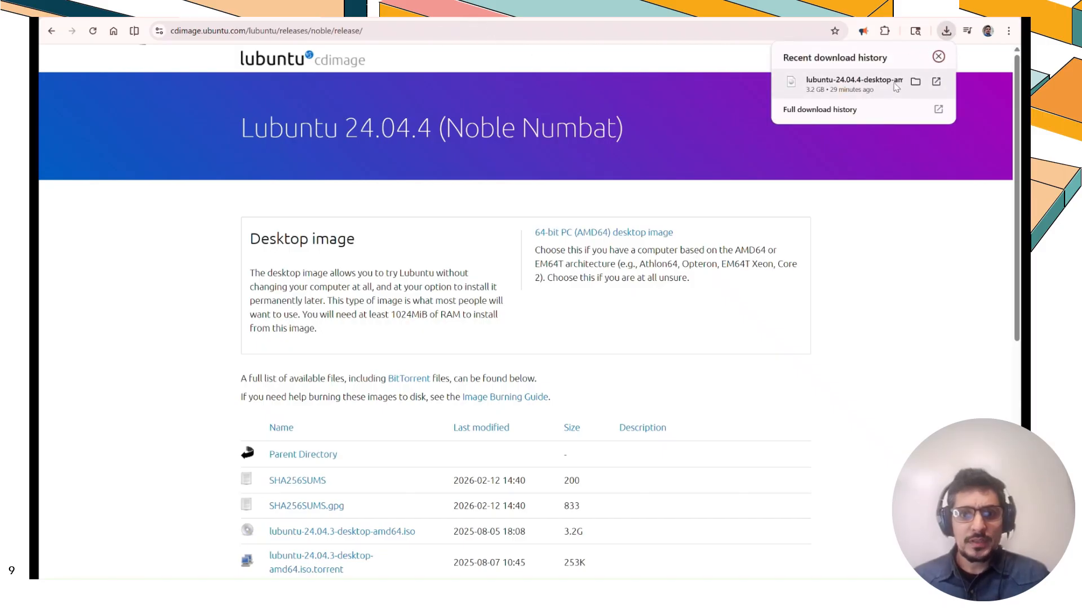
left_click(942, 35)
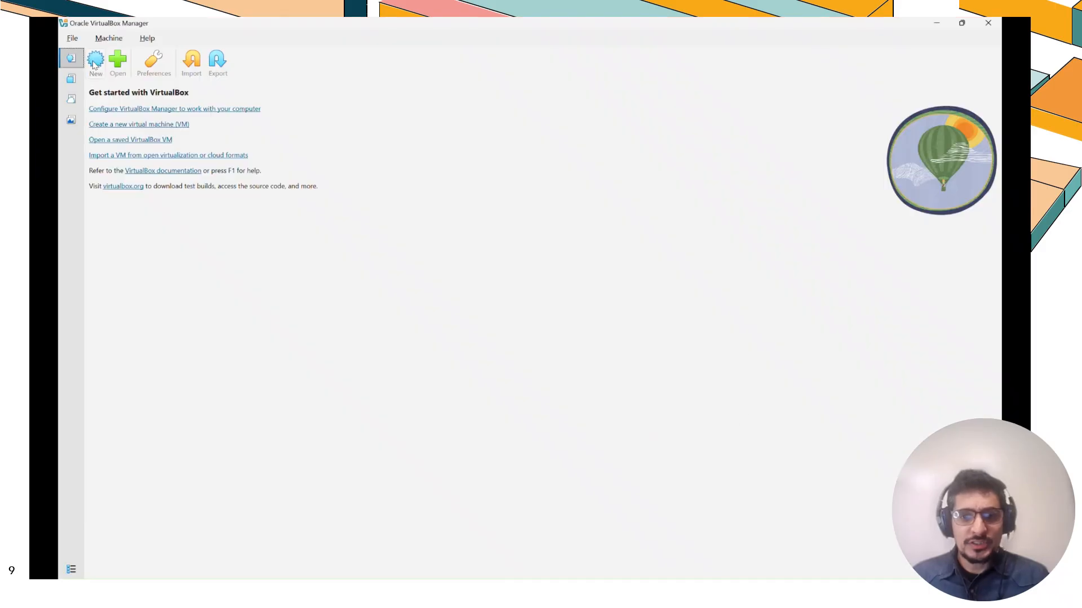
Start a new virtual machine named Linux Workstation using the lubuntu-24.04.4-desktop-amd64.iso image
type("Li")
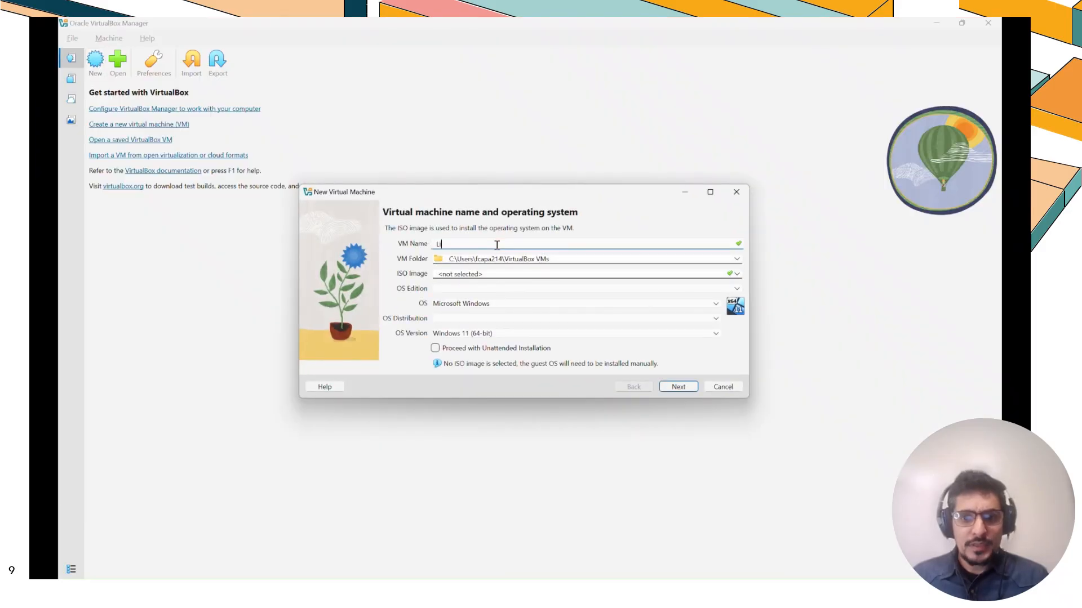
type("nux W")
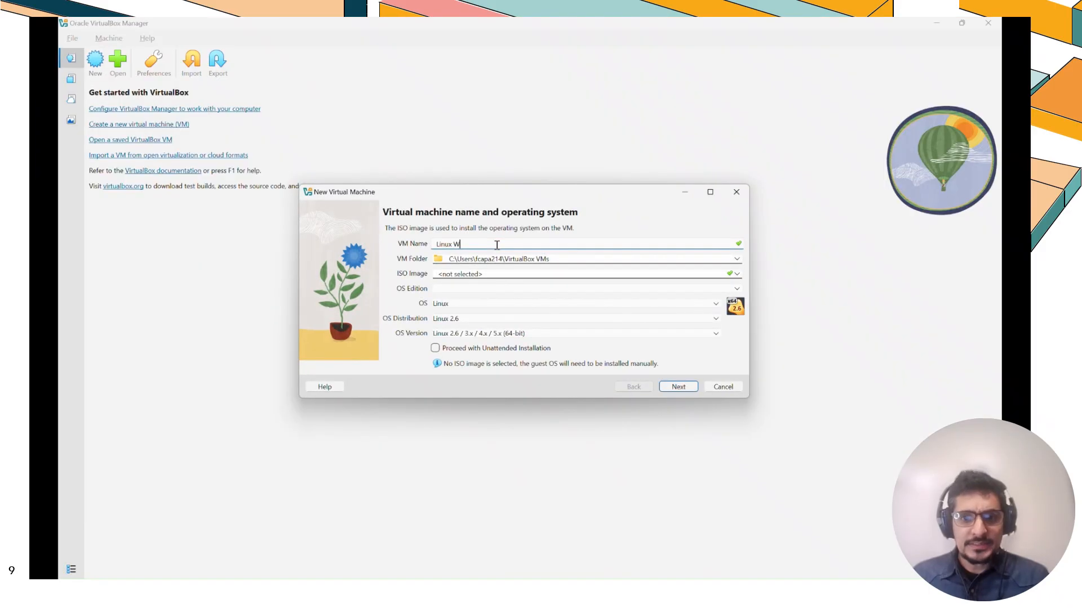
type("orkstation")
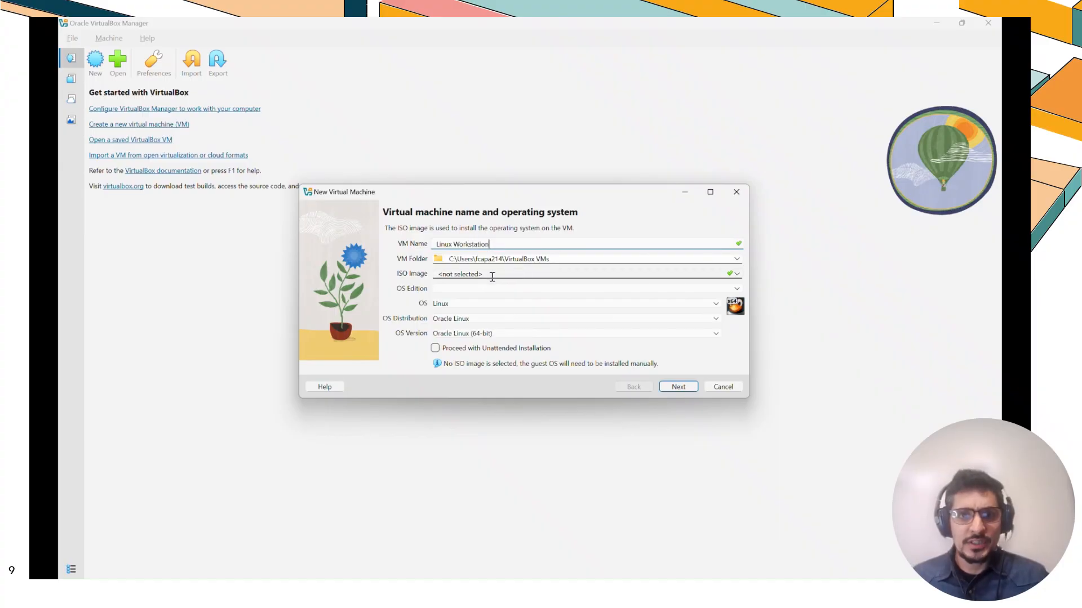
left_click(731, 274)
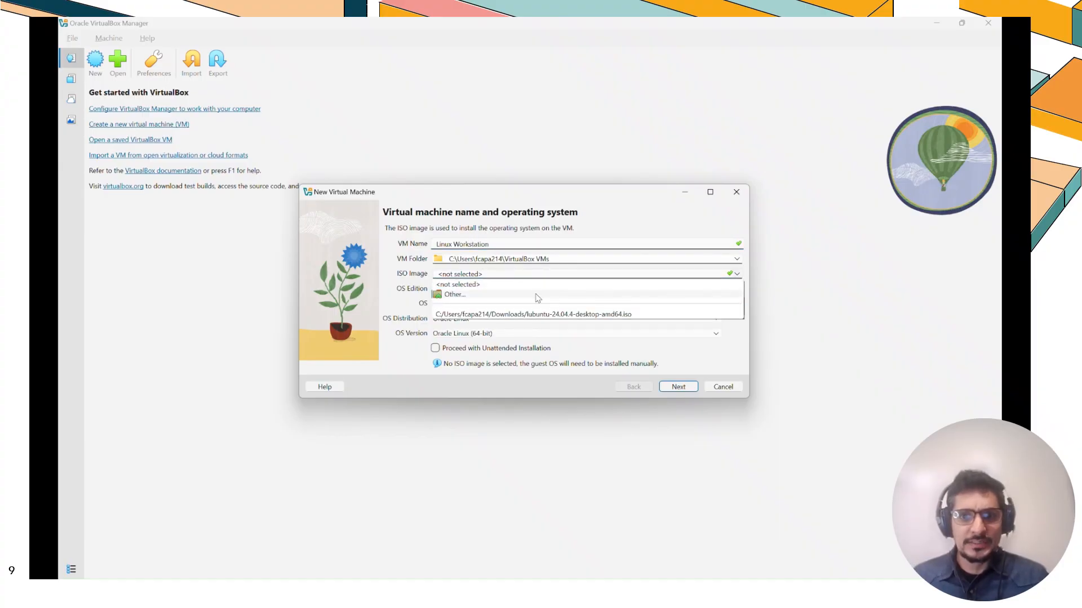
left_click(540, 316)
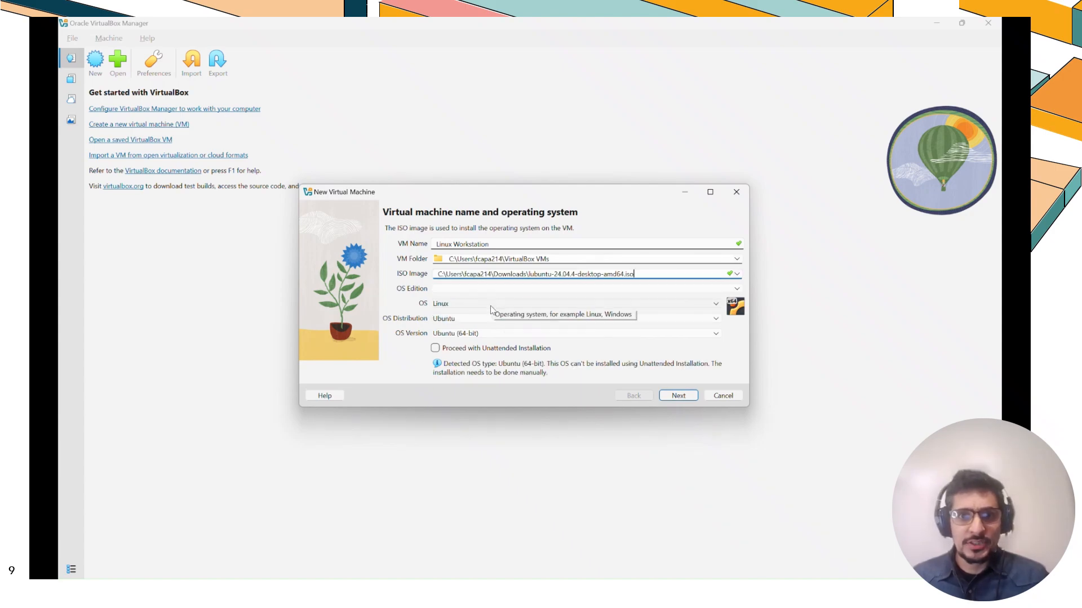
left_click(678, 395)
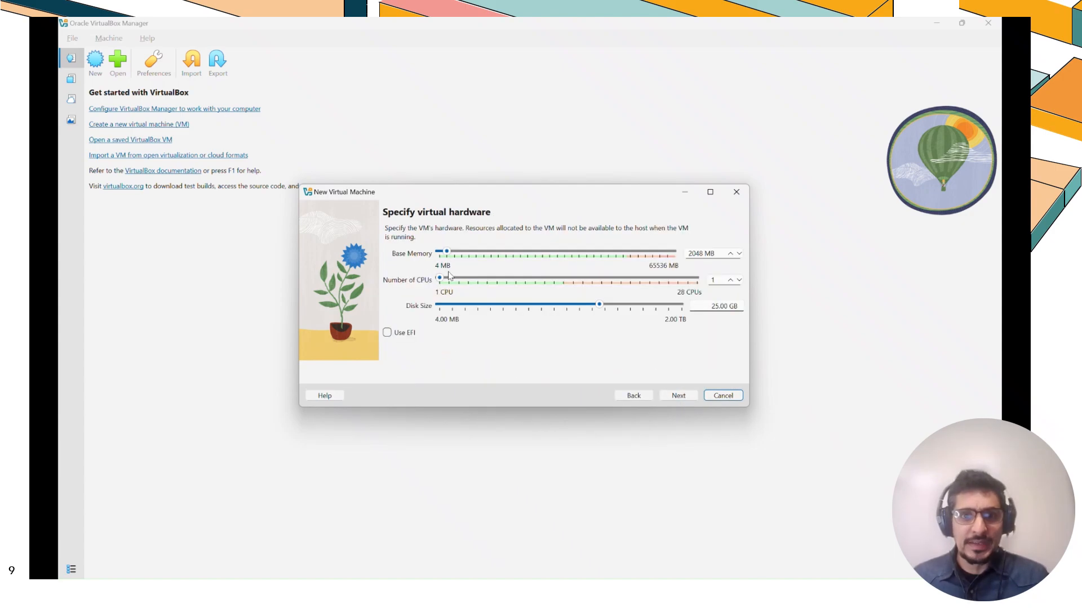
Set the virtual machine's base memory to 4096 MB and its number of CPUs to 3
double_click(695, 254)
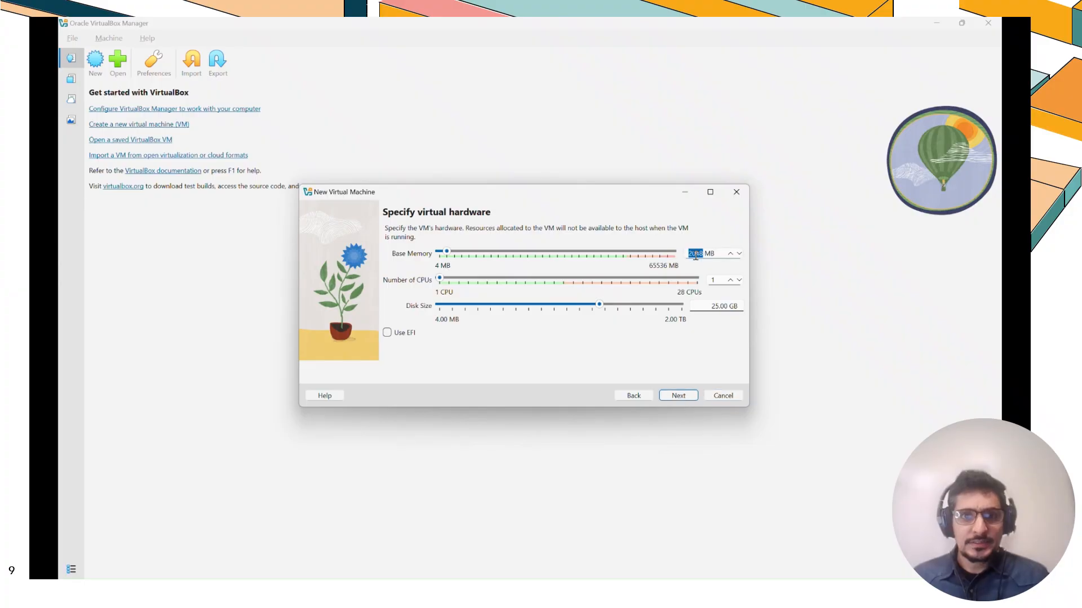
type("4096")
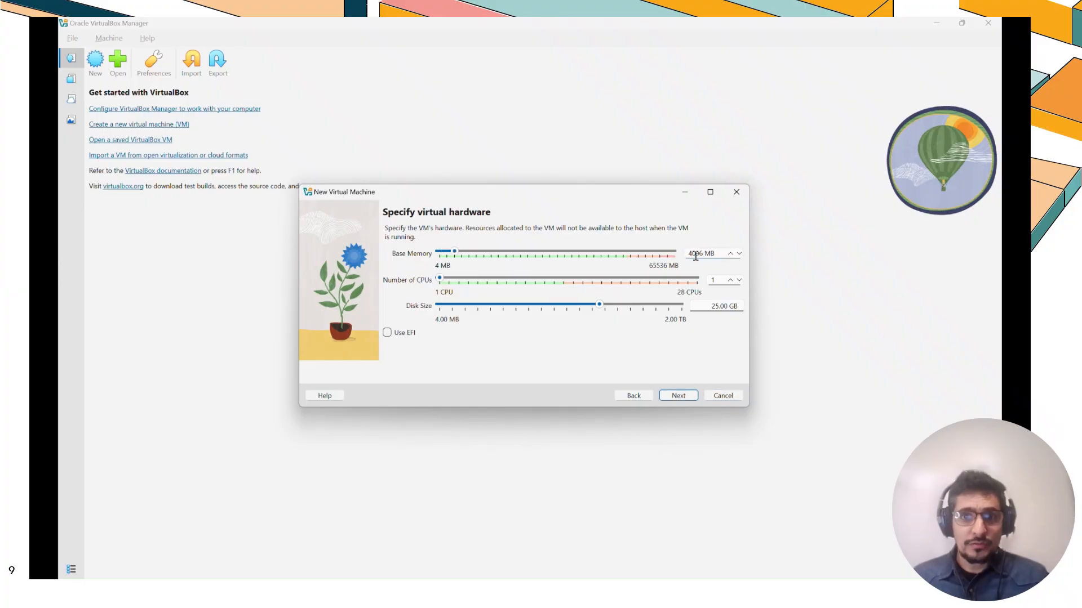
left_click(730, 280)
left_click(731, 280)
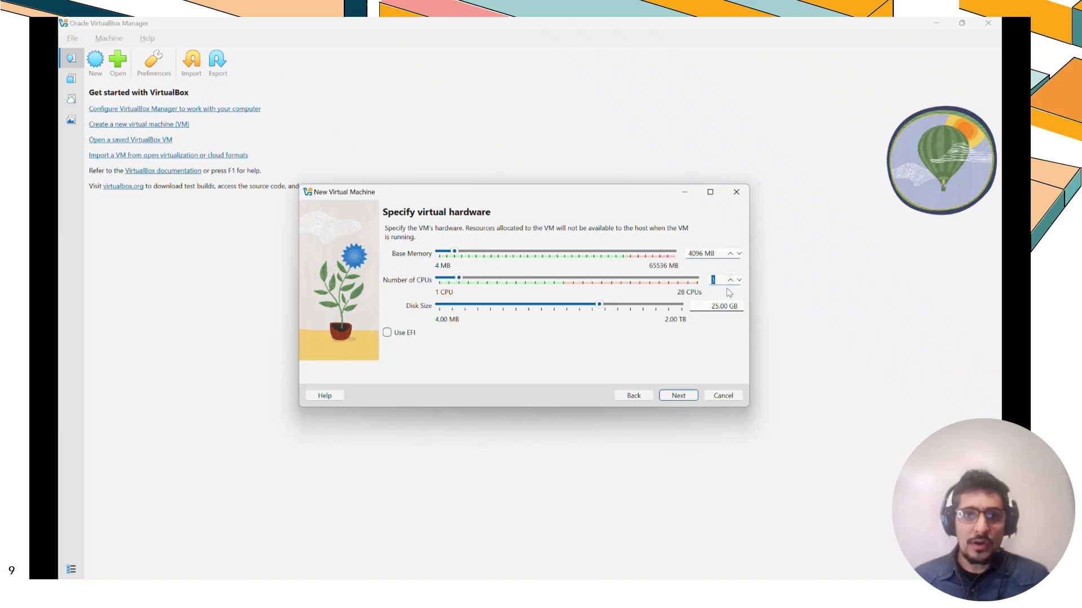
Set the disk size to 50 GB and finish creating the virtual machine
double_click(715, 307)
type("5")
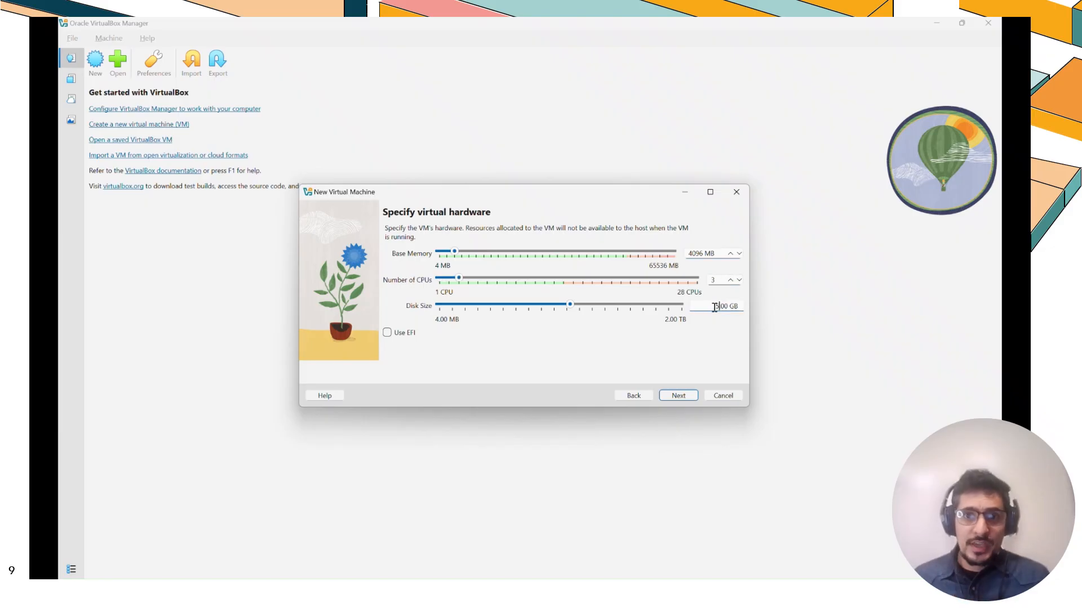
type("0")
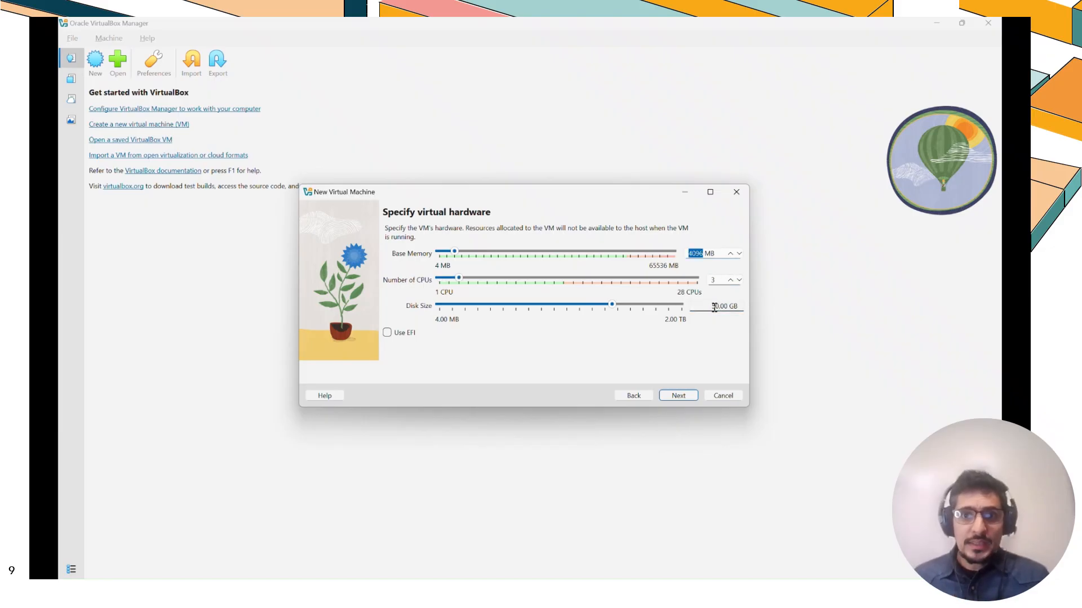
left_click(680, 396)
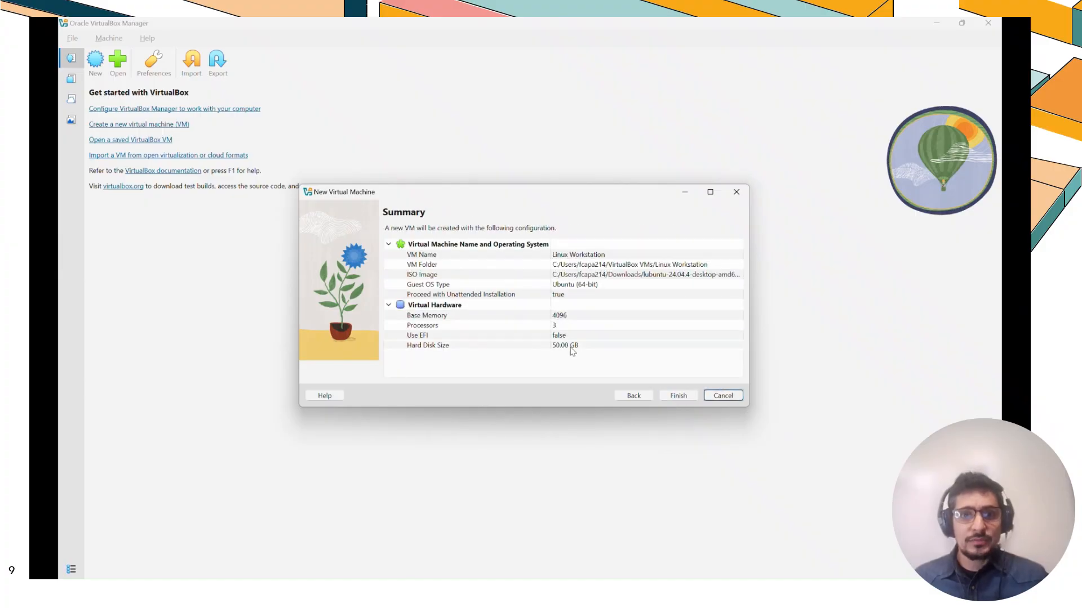
left_click(683, 397)
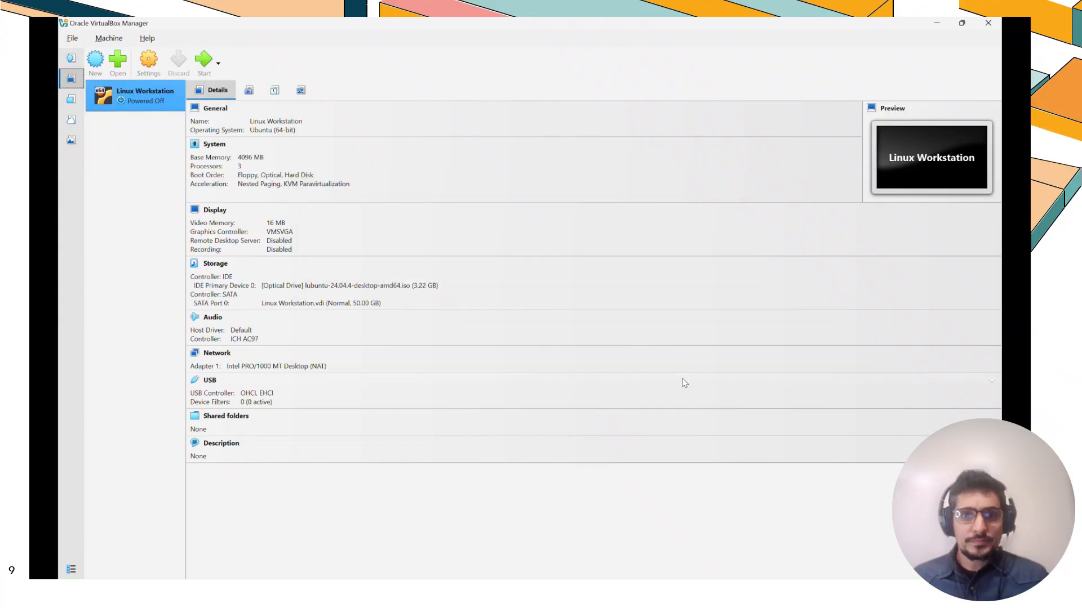
Start the Linux Workstation virtual machine and boot the Try or Install Lubuntu entry
left_click(206, 59)
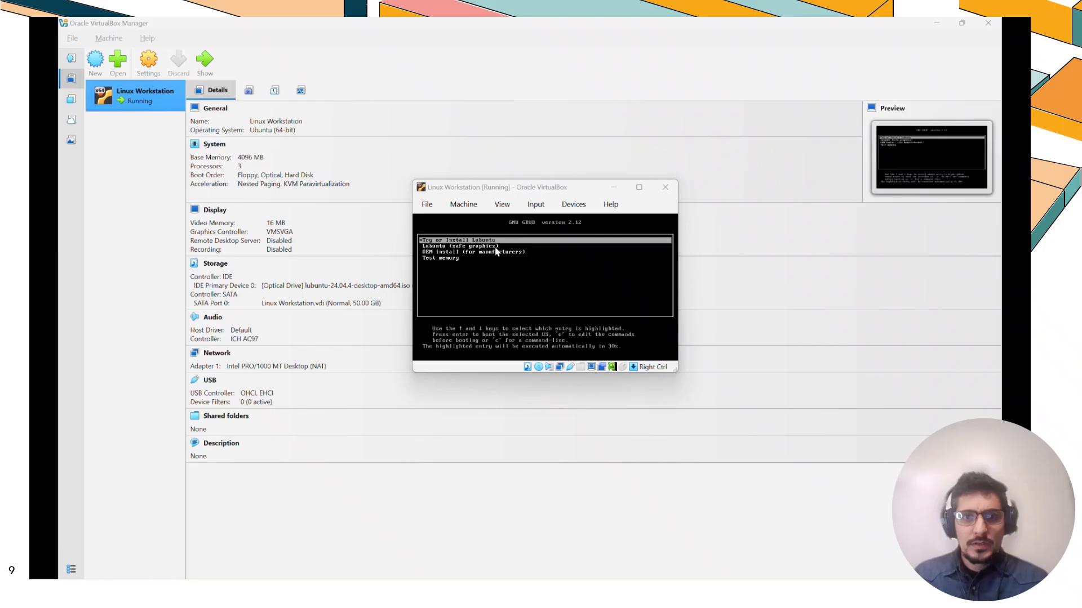
left_click(496, 252)
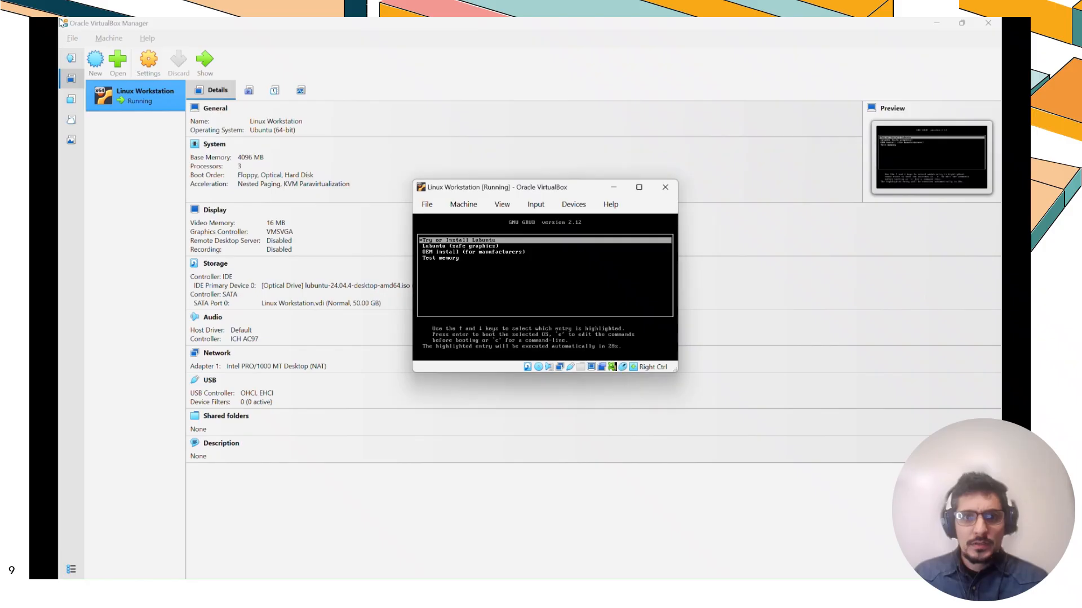
key("Return")
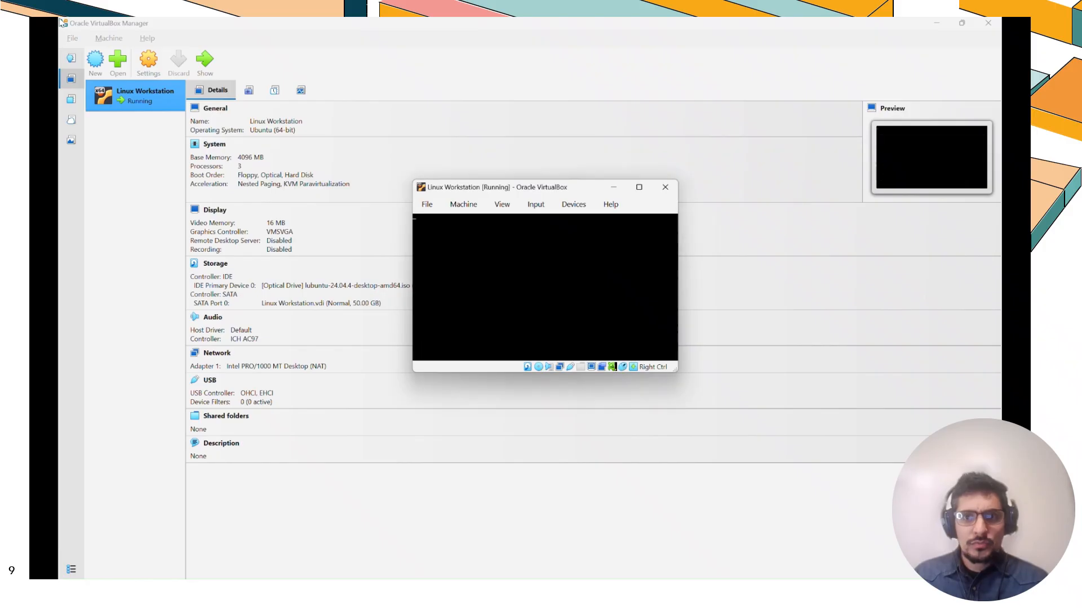
Maximize the virtual machine window and launch Install Lubuntu from the welcome screen
left_click(639, 188)
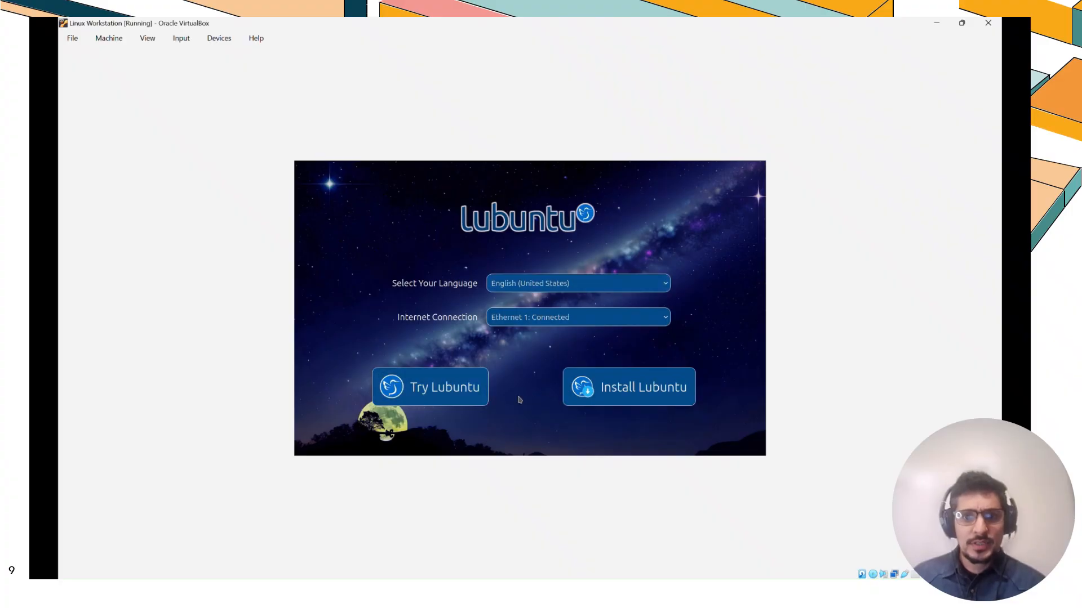
left_click(636, 388)
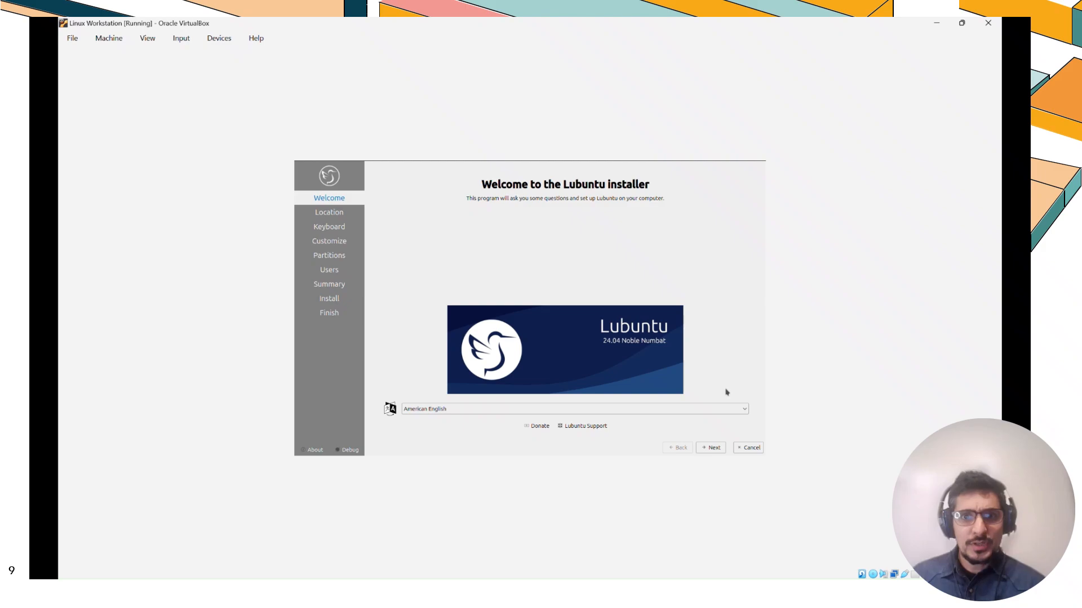
Select American English as the installer language and continue
left_click(481, 412)
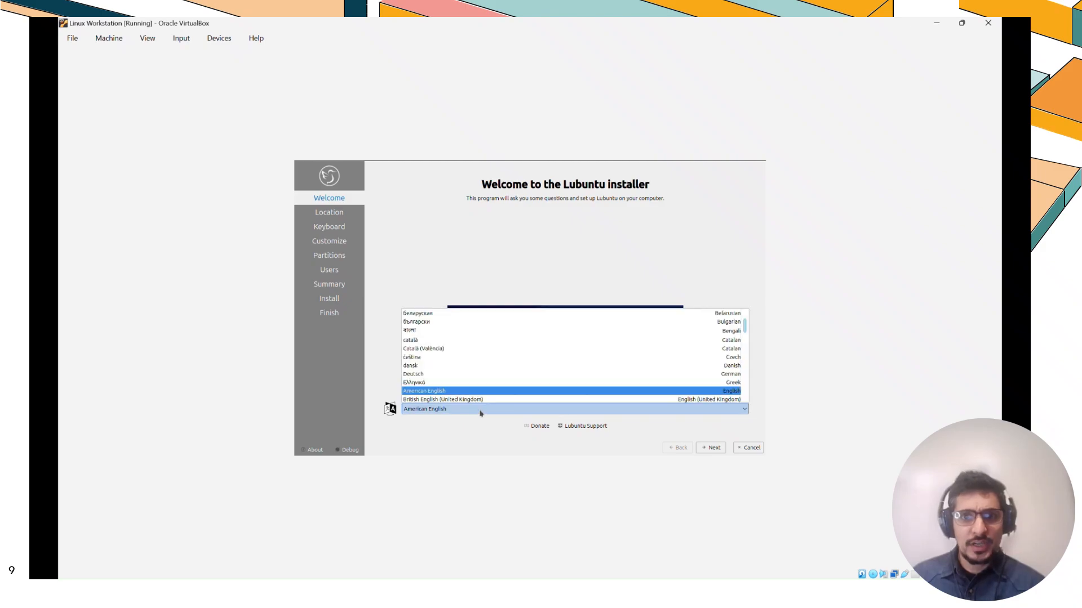
scroll(482, 403, "down", 1)
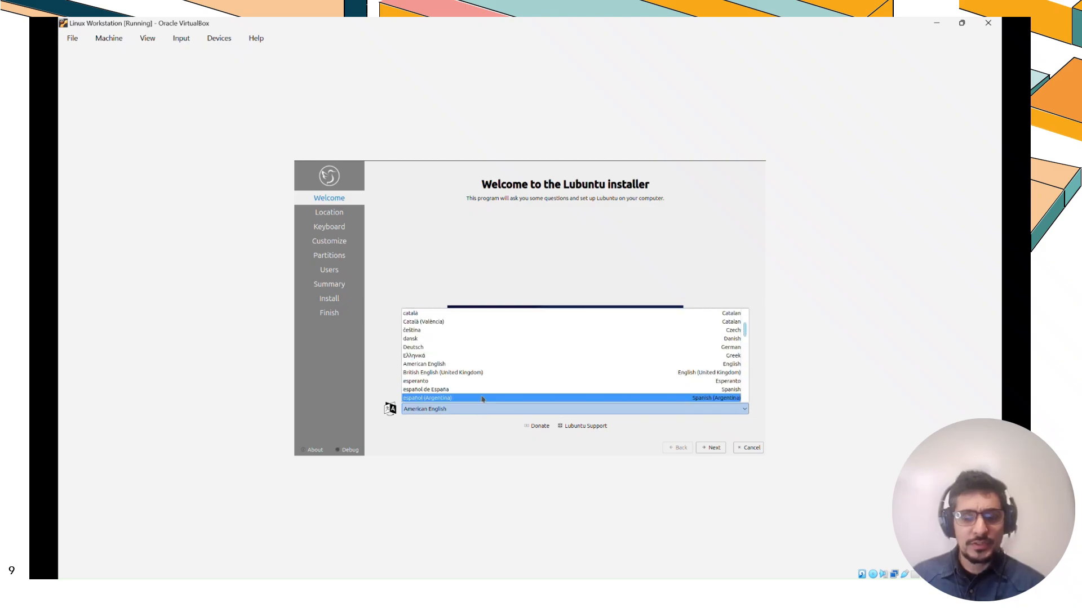
left_click(484, 365)
left_click(707, 450)
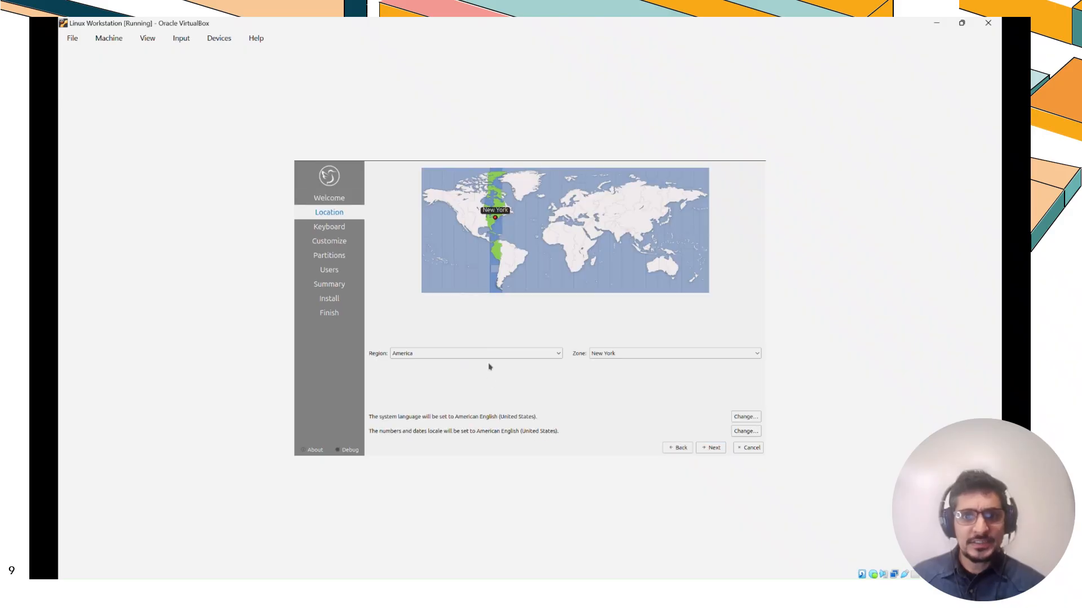
Accept the America / New York location and the default English (US) keyboard layout
left_click(710, 451)
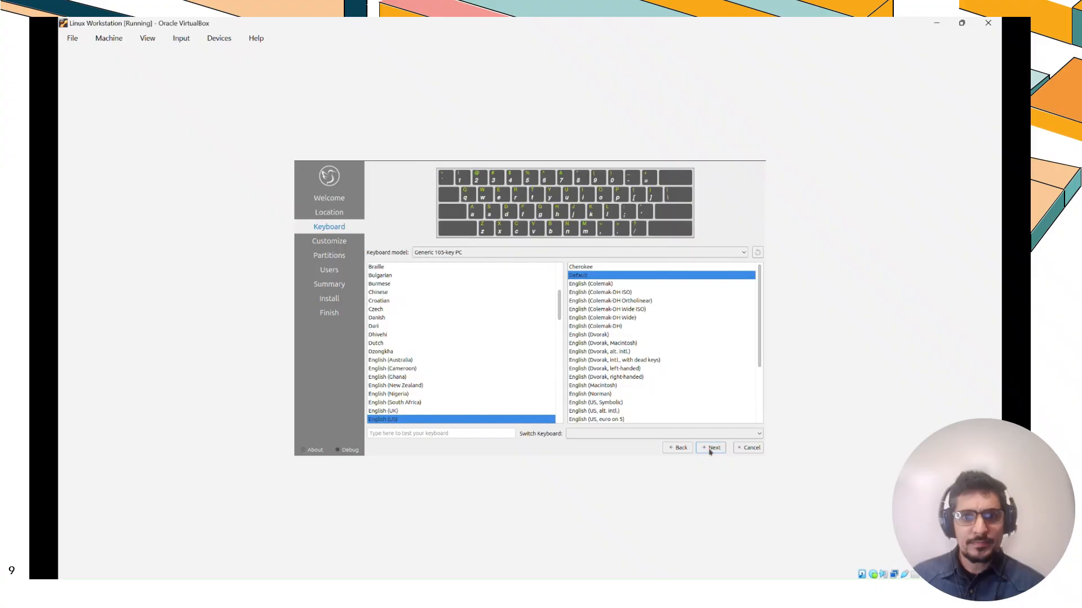
left_click(710, 448)
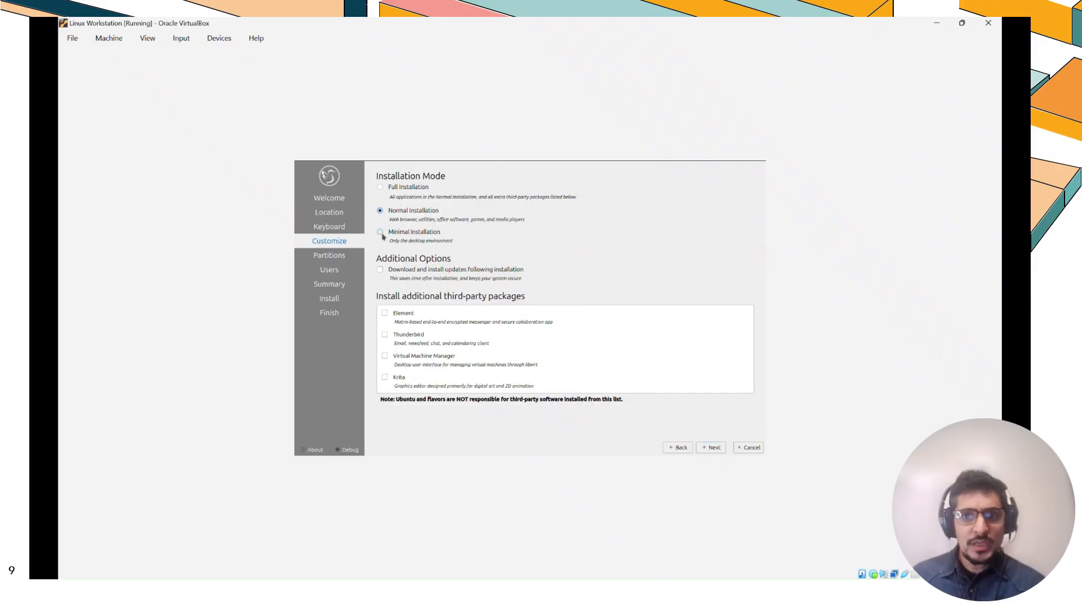
Choose Minimal Installation as the installation mode and continue
left_click(380, 233)
left_click(710, 451)
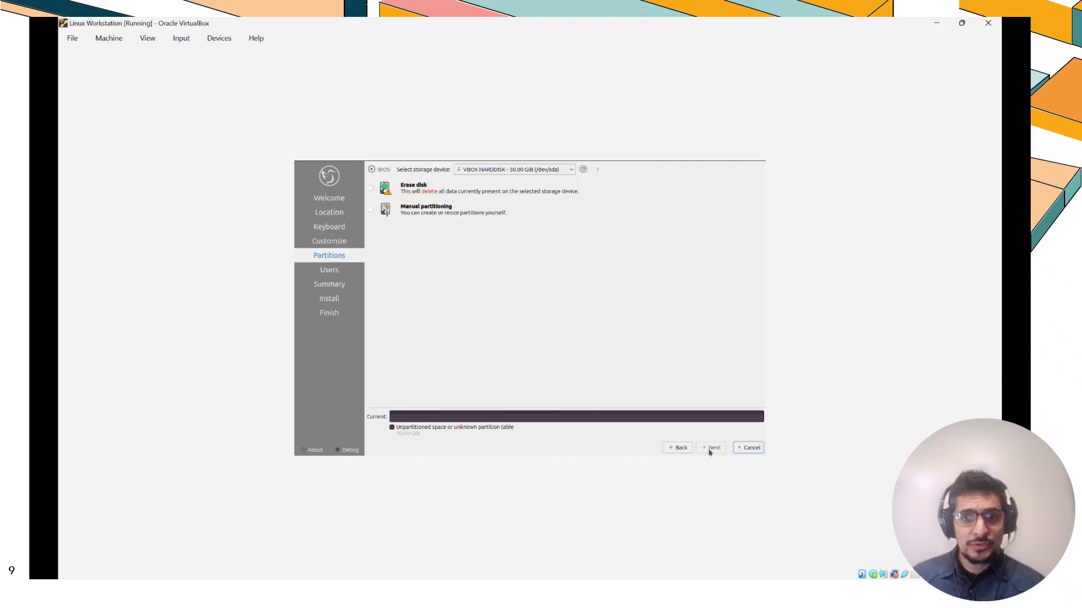
Choose Erase disk partitioning on the 50 GB virtual hard disk and continue
left_click(370, 188)
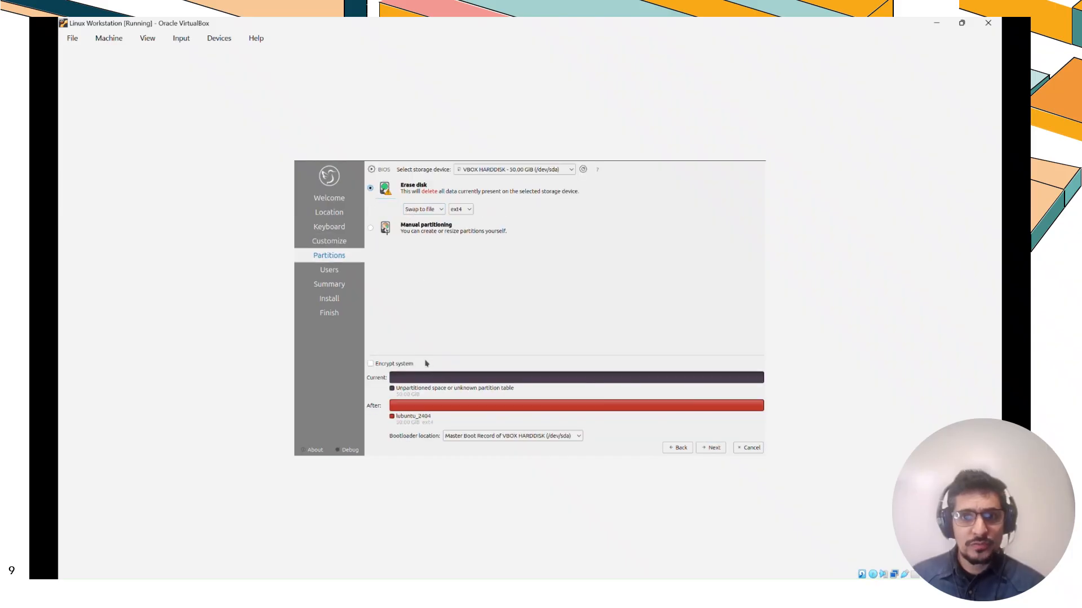
left_click(711, 450)
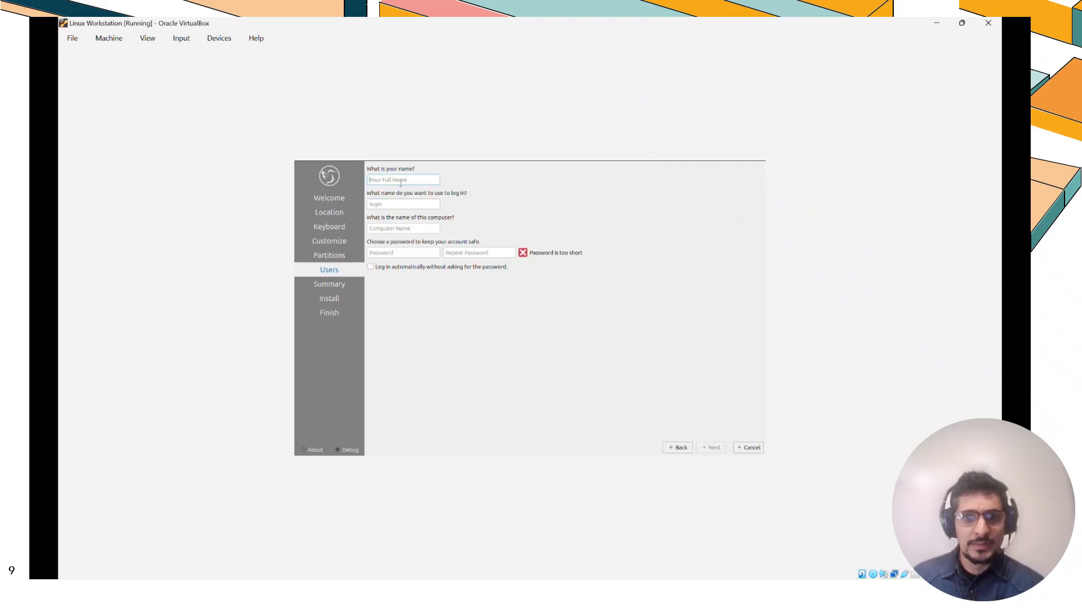
Enter admin as the user's name, keeping the suggested login and computer names
type("admin")
key("Tab")
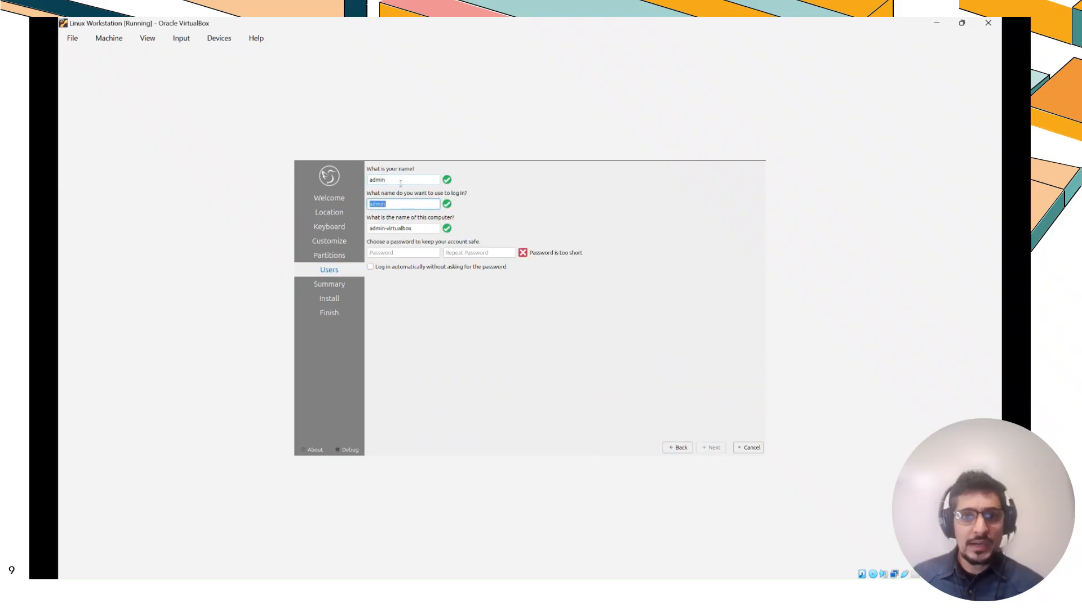
key("Tab")
key("Tab")
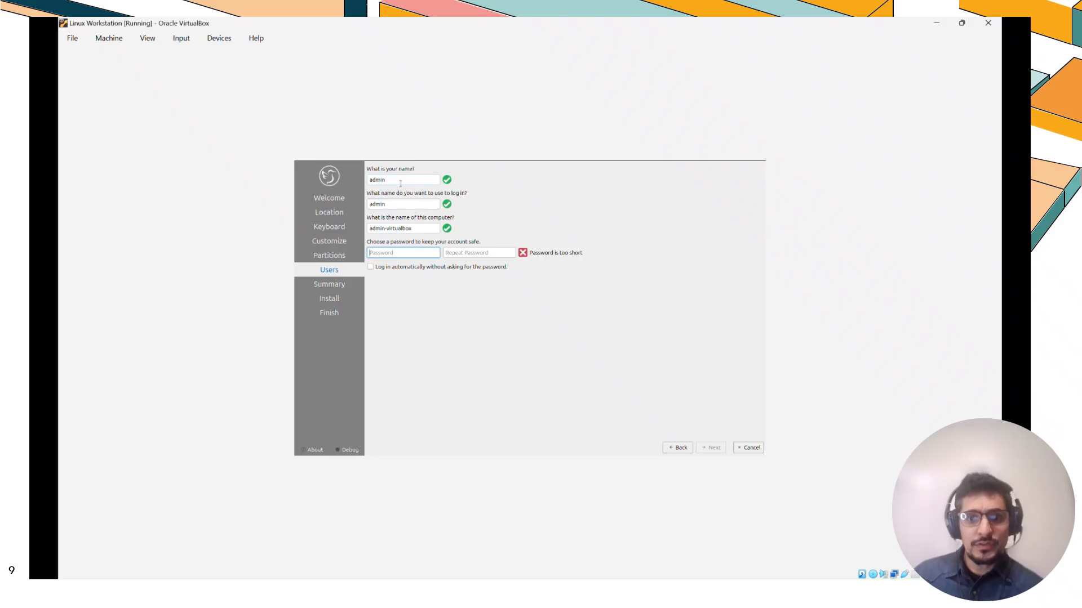
Enter the account password and repeat it in the confirmation field
type("●●●●●●●●●")
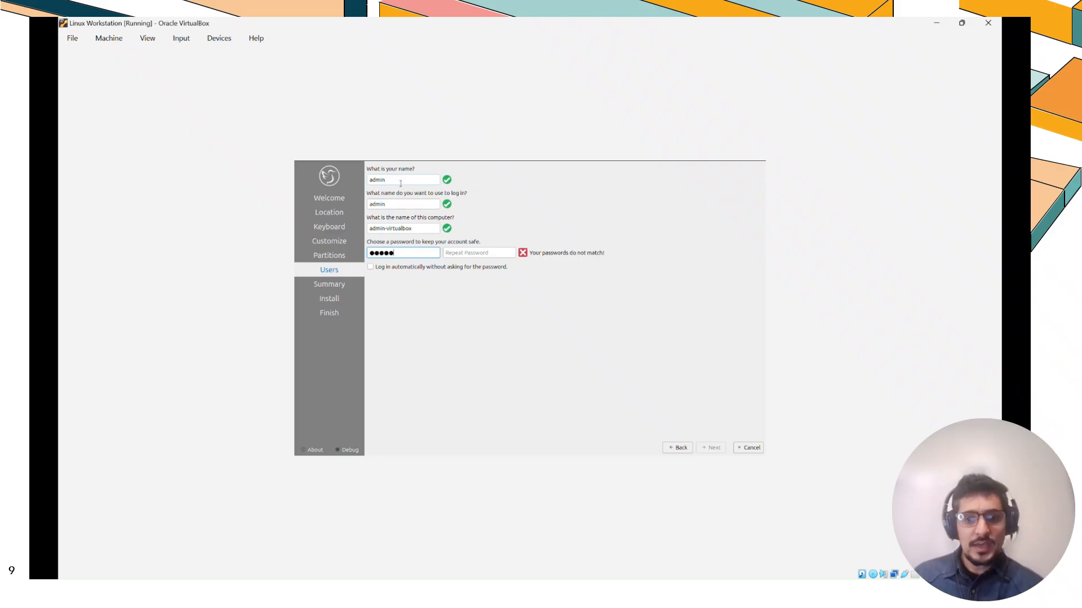
type("●●●●●")
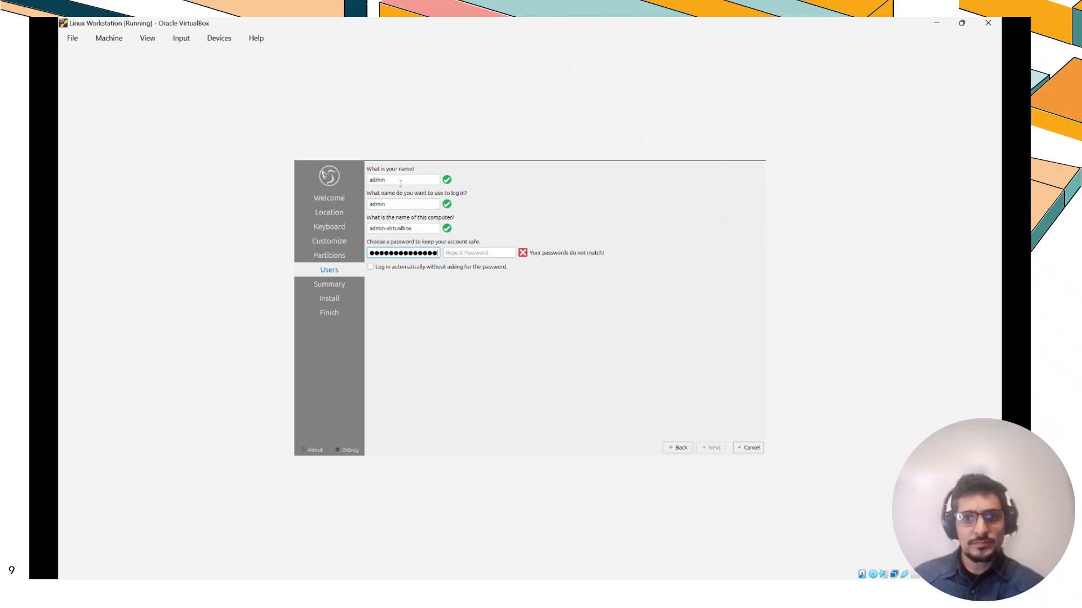
key("Tab")
type("●●●●●●●●●")
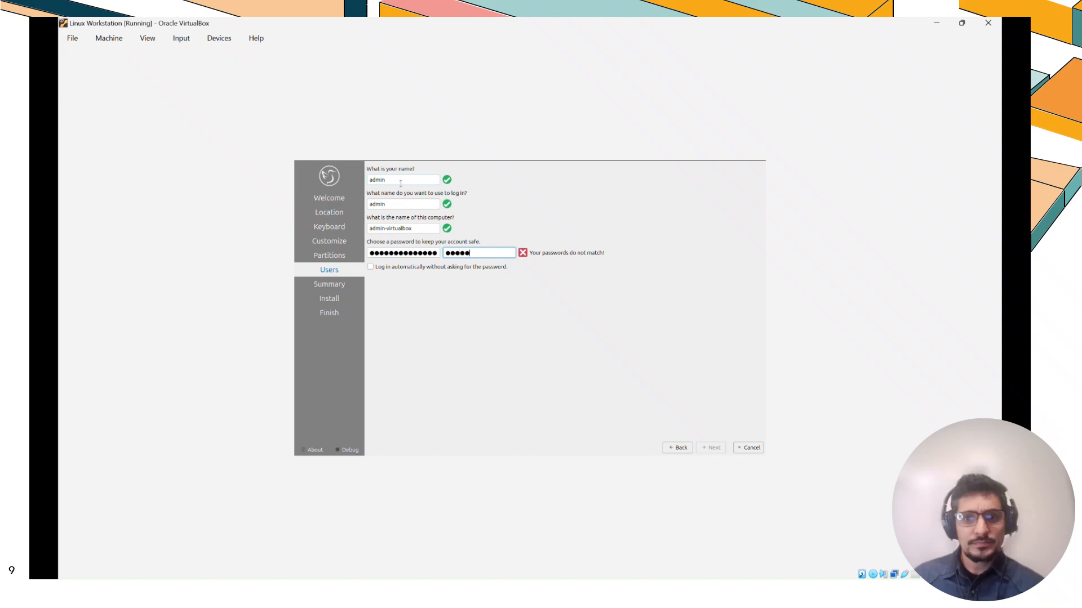
type("●●●●●")
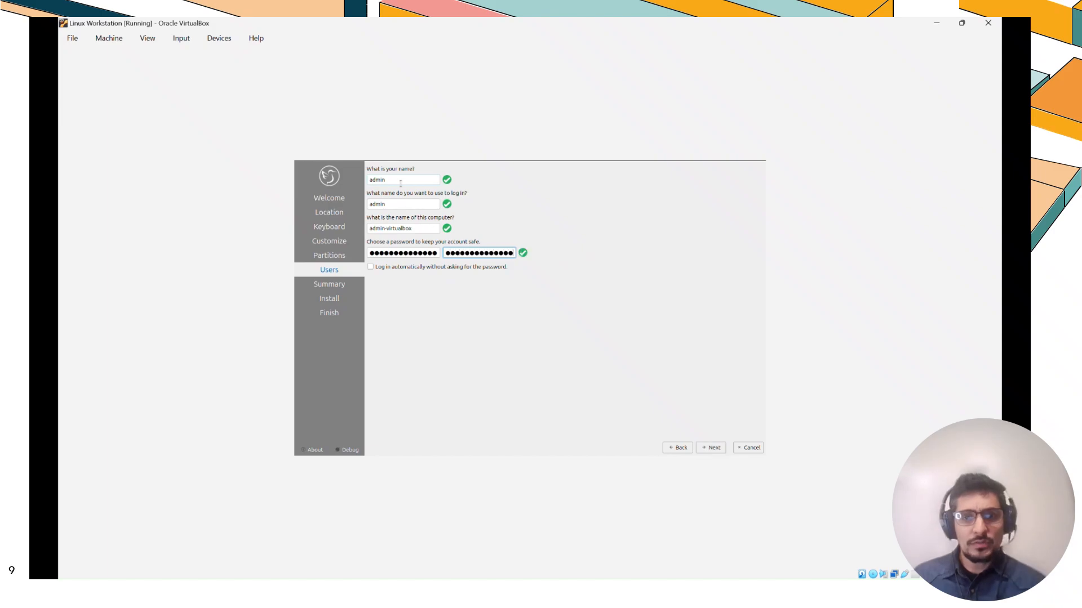
Enable logging in automatically without asking for the password and continue
left_click(370, 267)
left_click(710, 449)
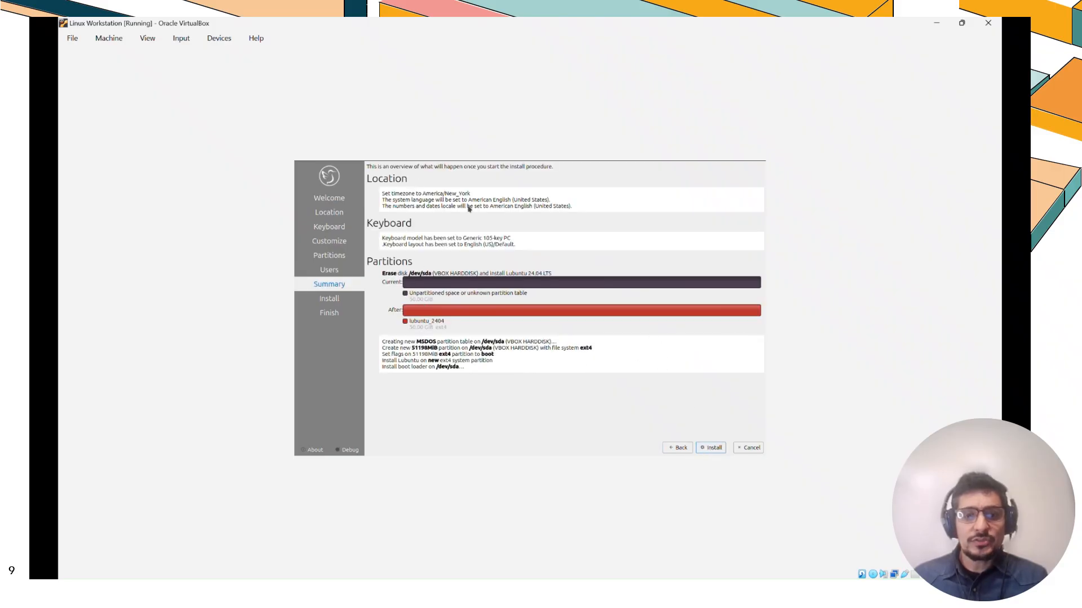
Start the installation from the summary and confirm with Install Now
left_click(717, 447)
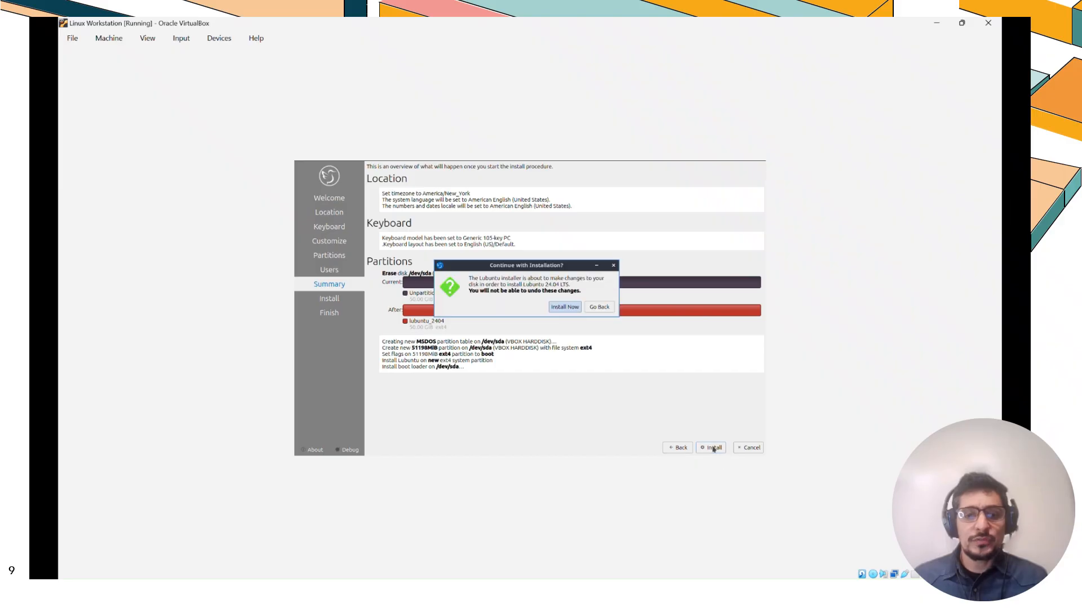
left_click(568, 307)
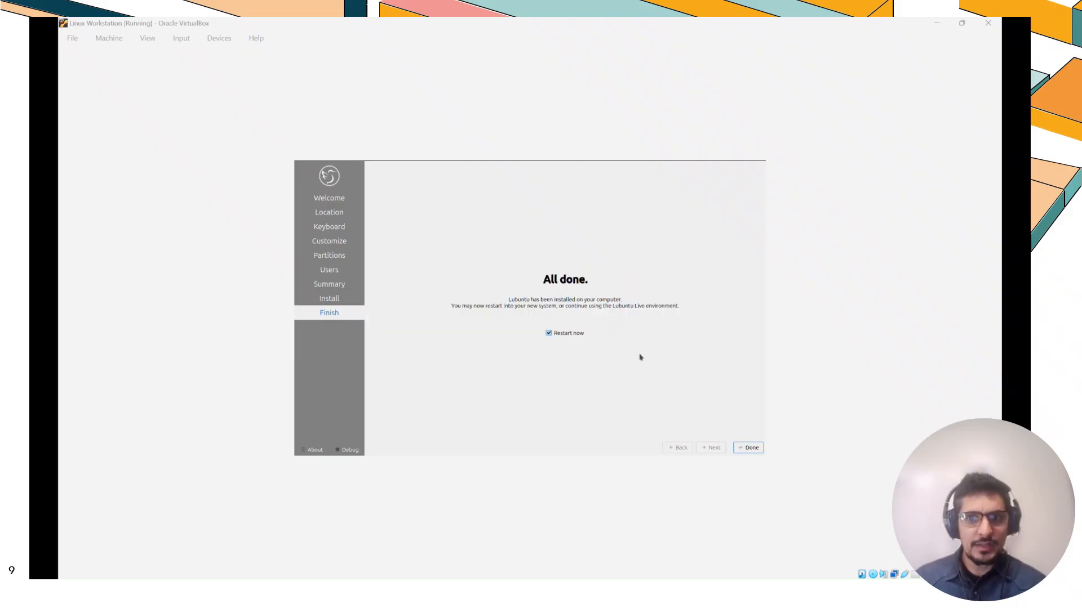
Finish the installer with Restart now checked, then open the Computer icon on the Lubuntu desktop
left_click(549, 333)
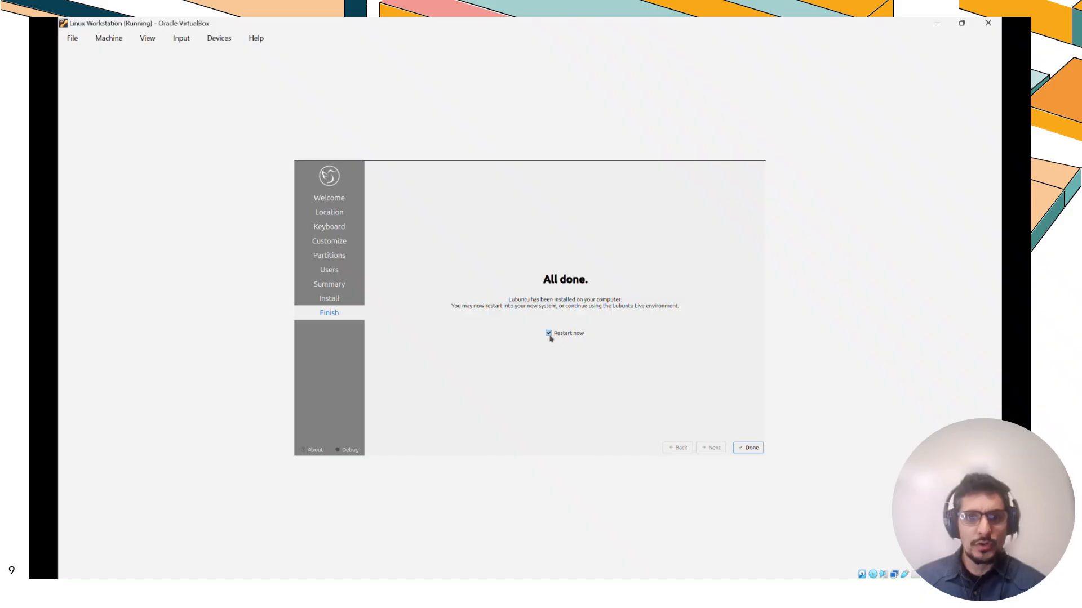
left_click(749, 449)
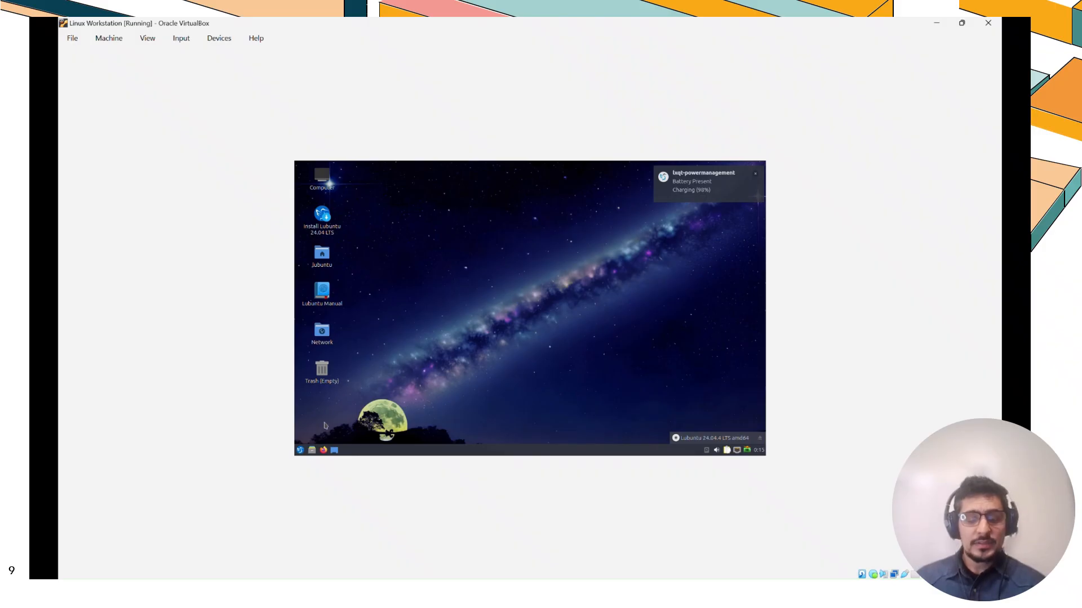
double_click(321, 178)
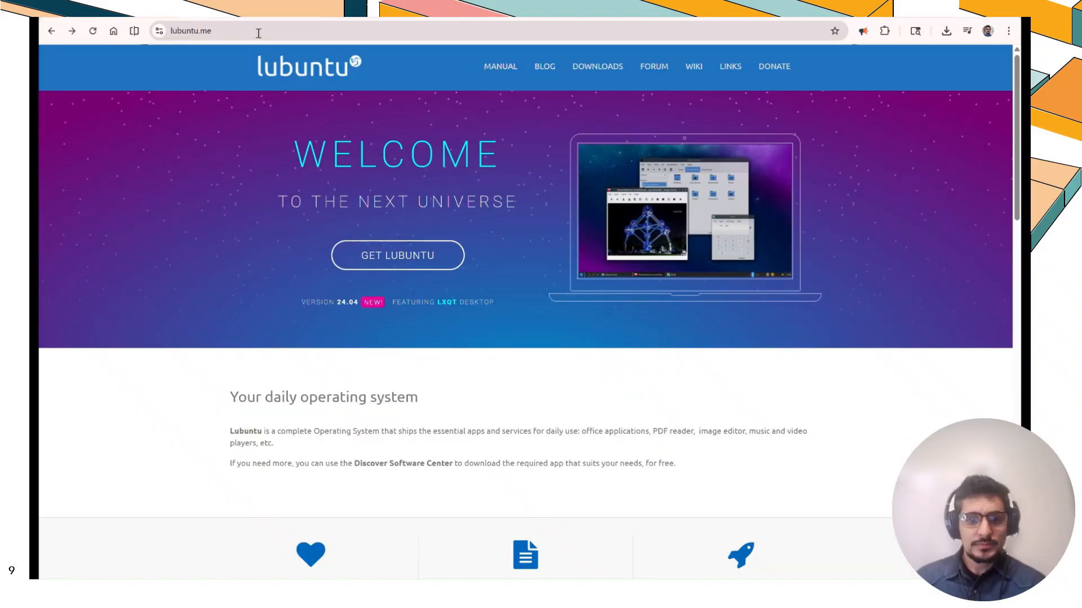